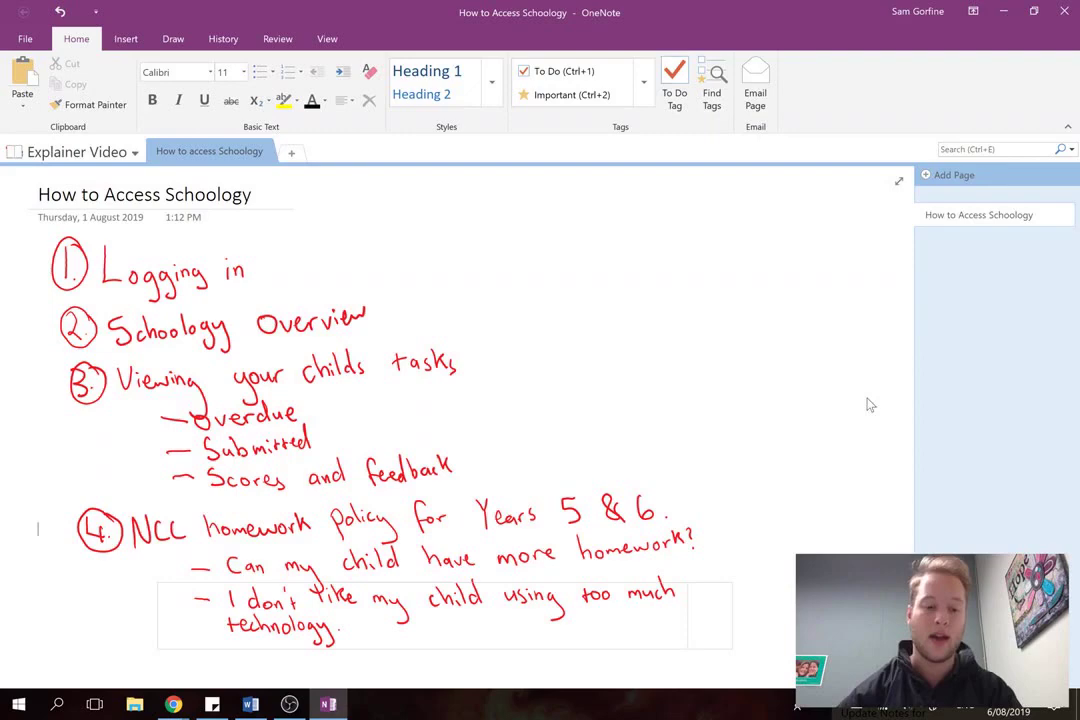
- Switch from the OneNote access notes to the Schoology website in Chrome
key("alt+Tab")
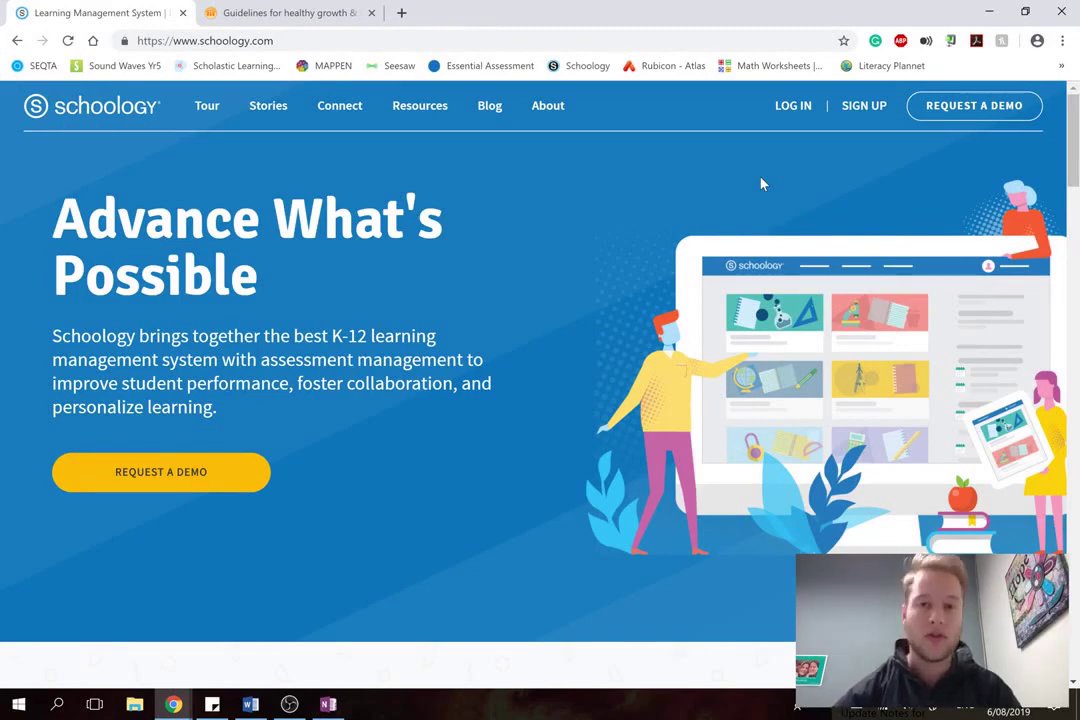
- Open the Schoology Sign in page from the homepage's LOG IN link
left_click(789, 118)
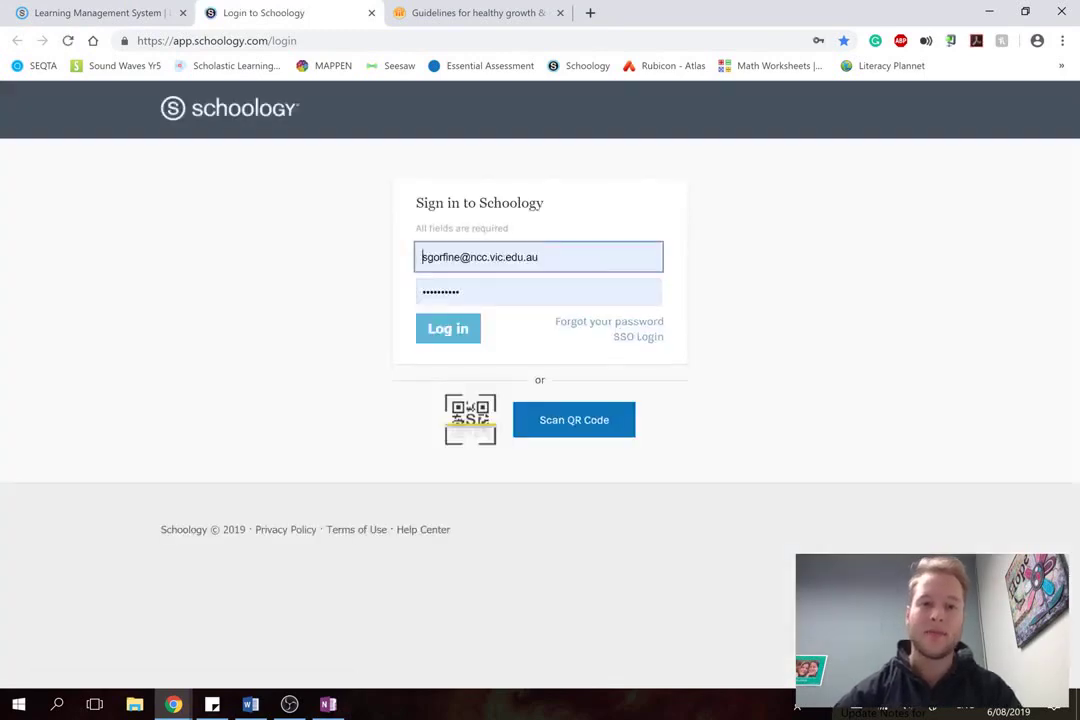
- Replace the prefilled email with the parent username and enter the account password
triple_click(421, 257)
key("BackSpace")
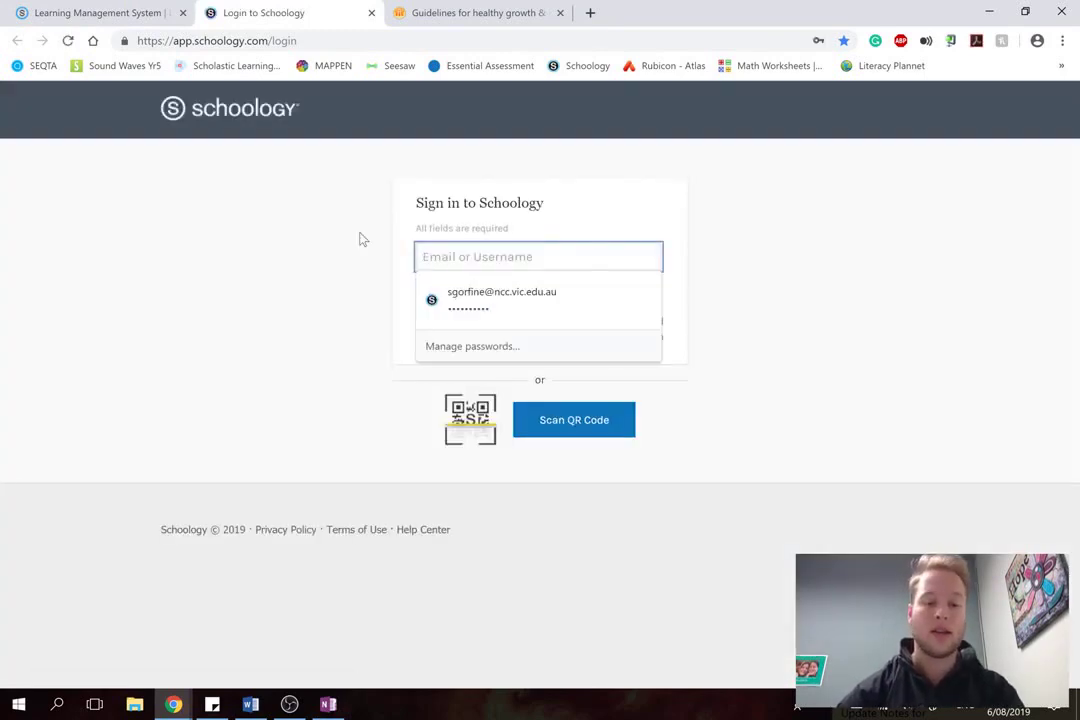
type("tparent")
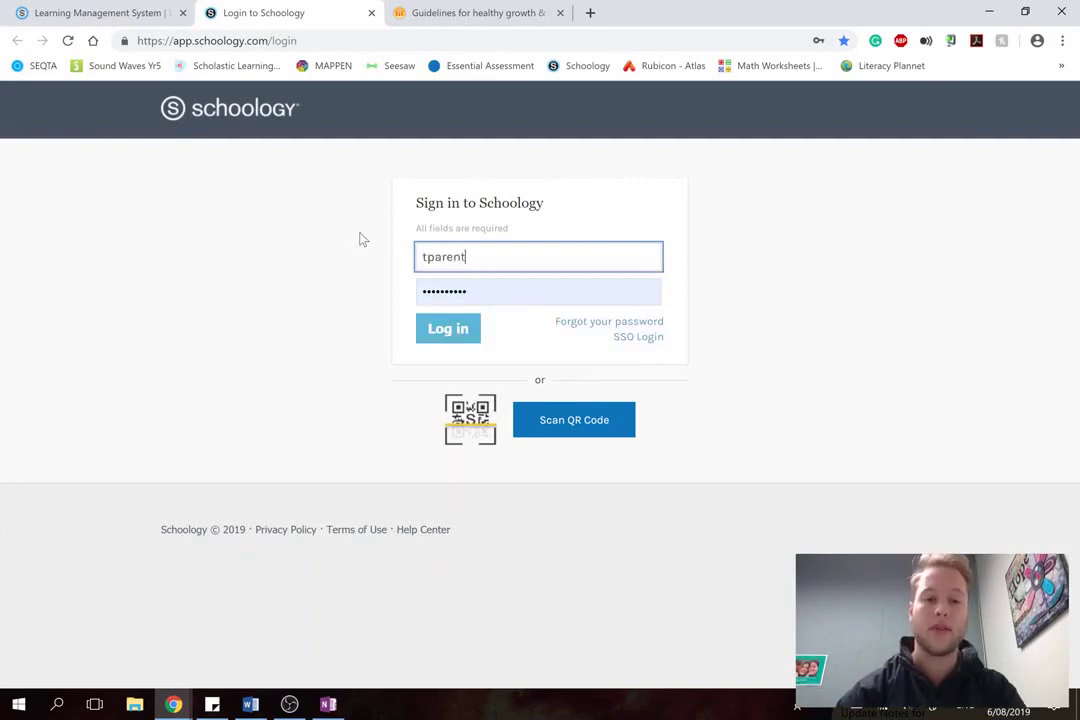
key("Tab")
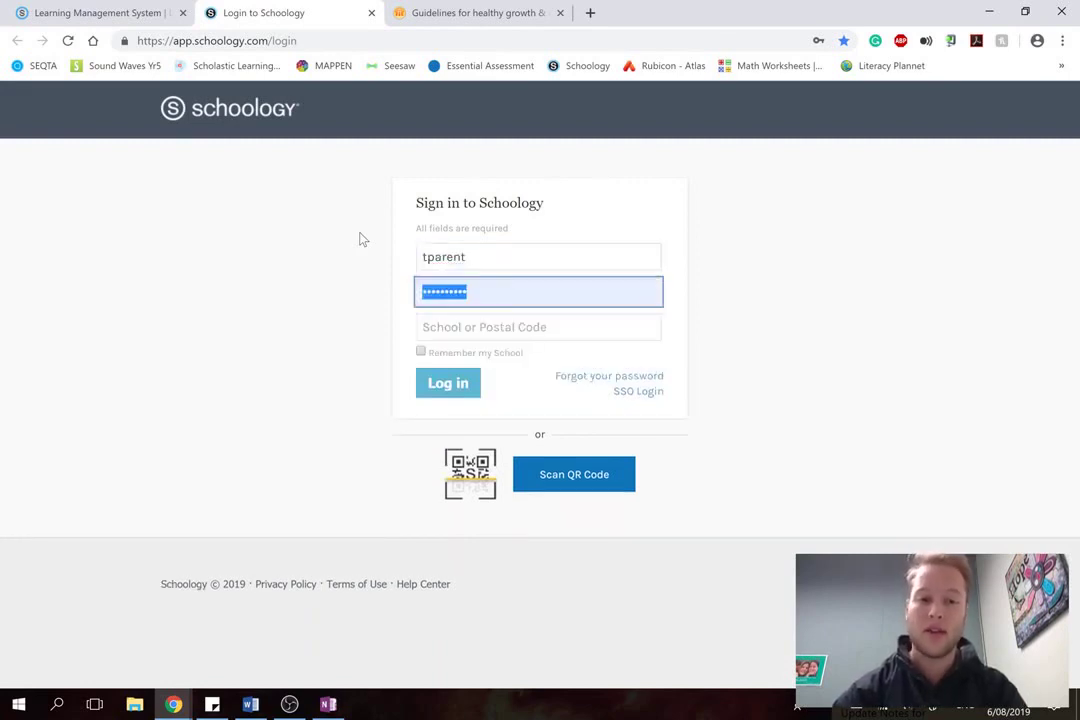
type("******")
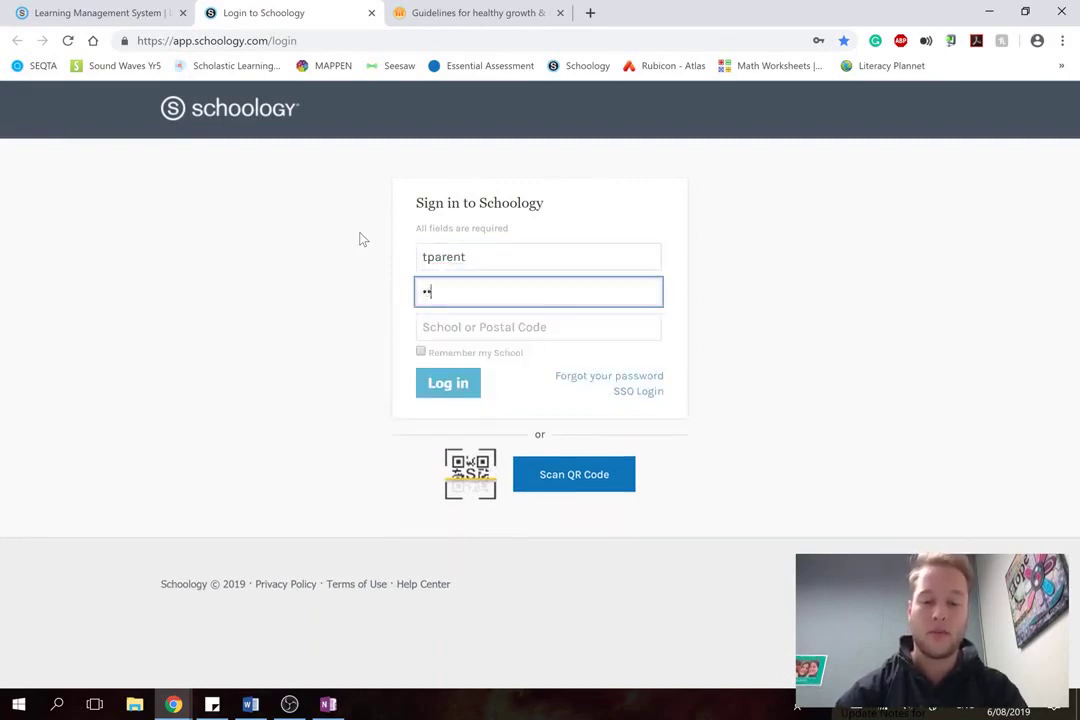
type("****")
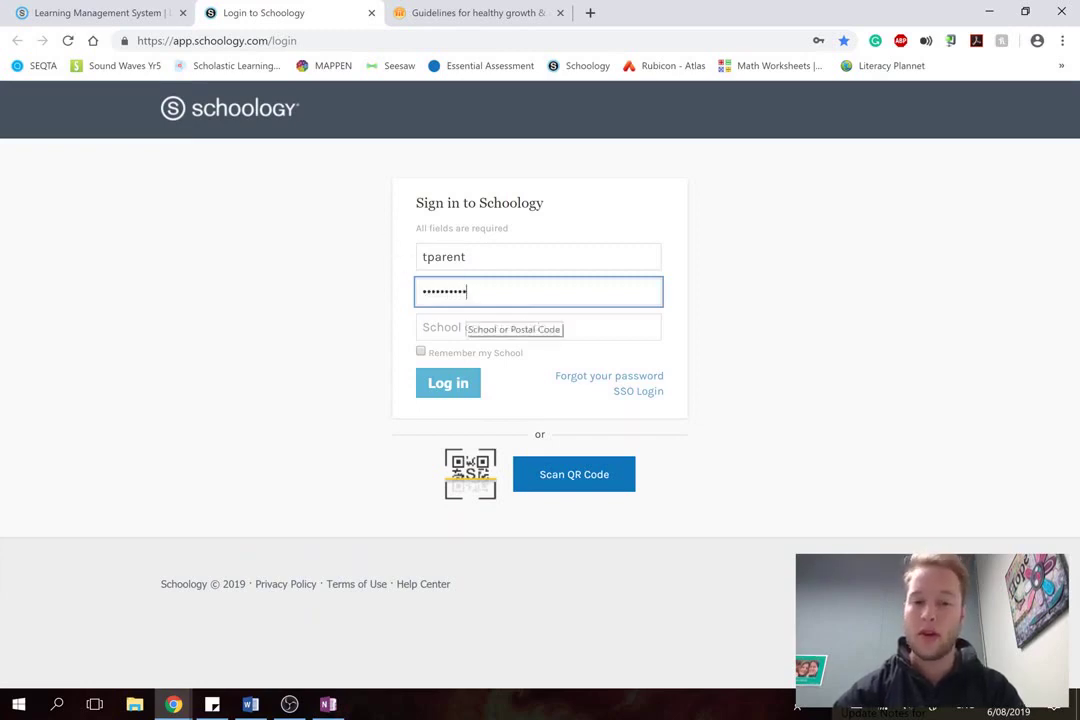
- Pick Northside Christian College as the school, tick Remember my School, and log in
left_click(555, 327)
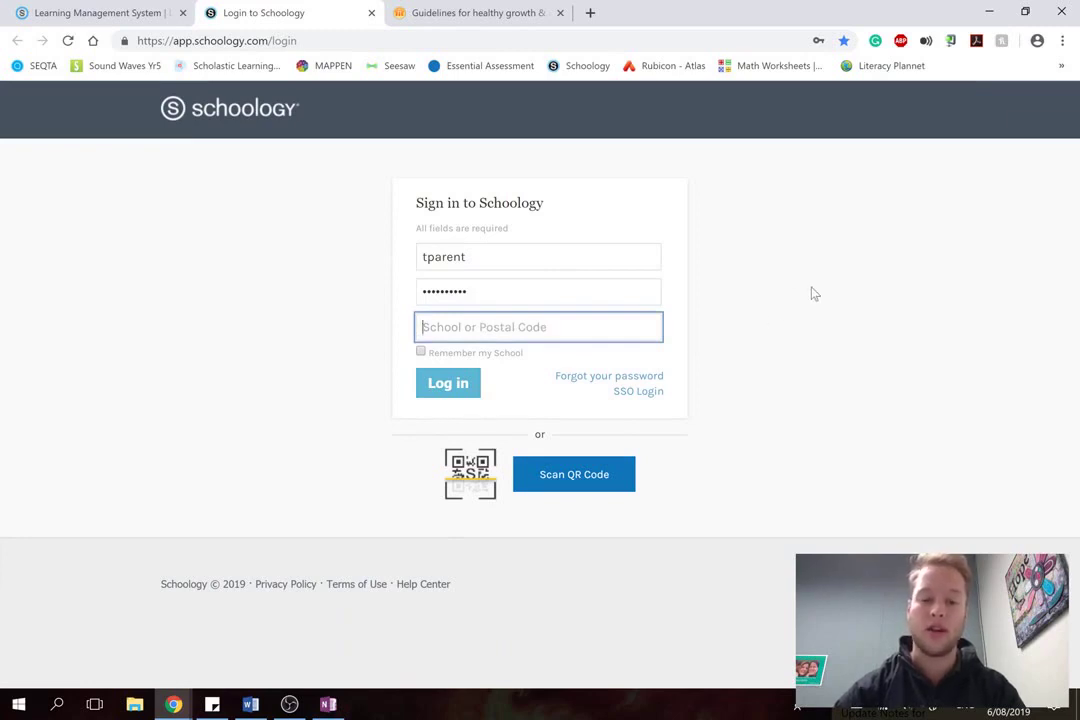
type("northside")
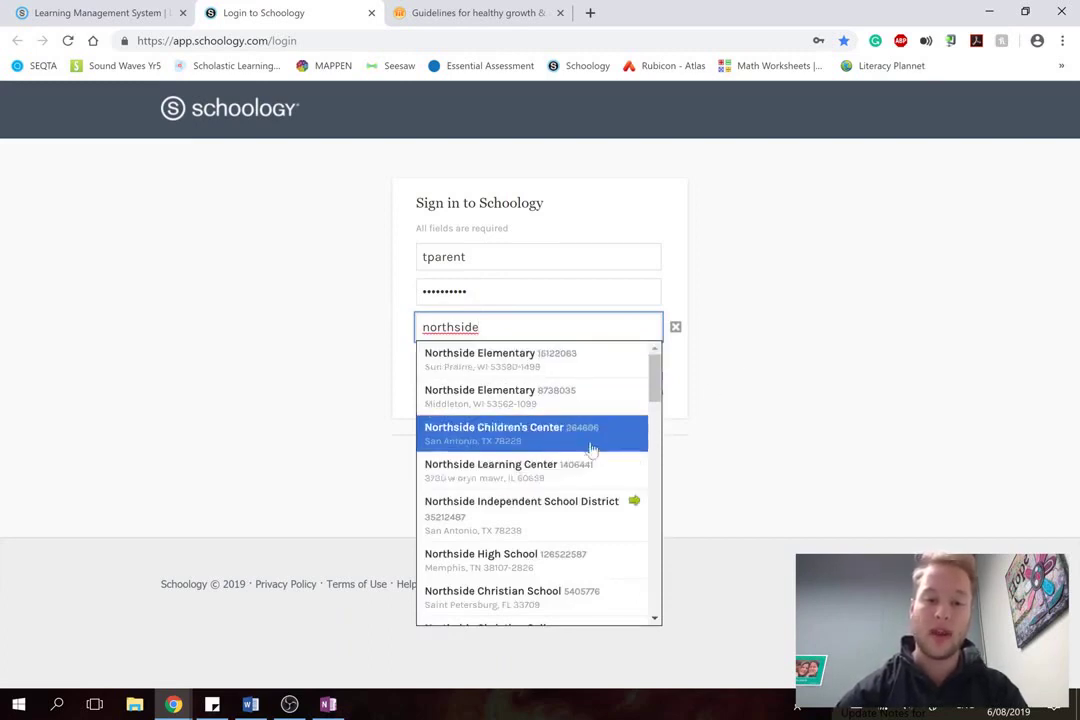
type("christ")
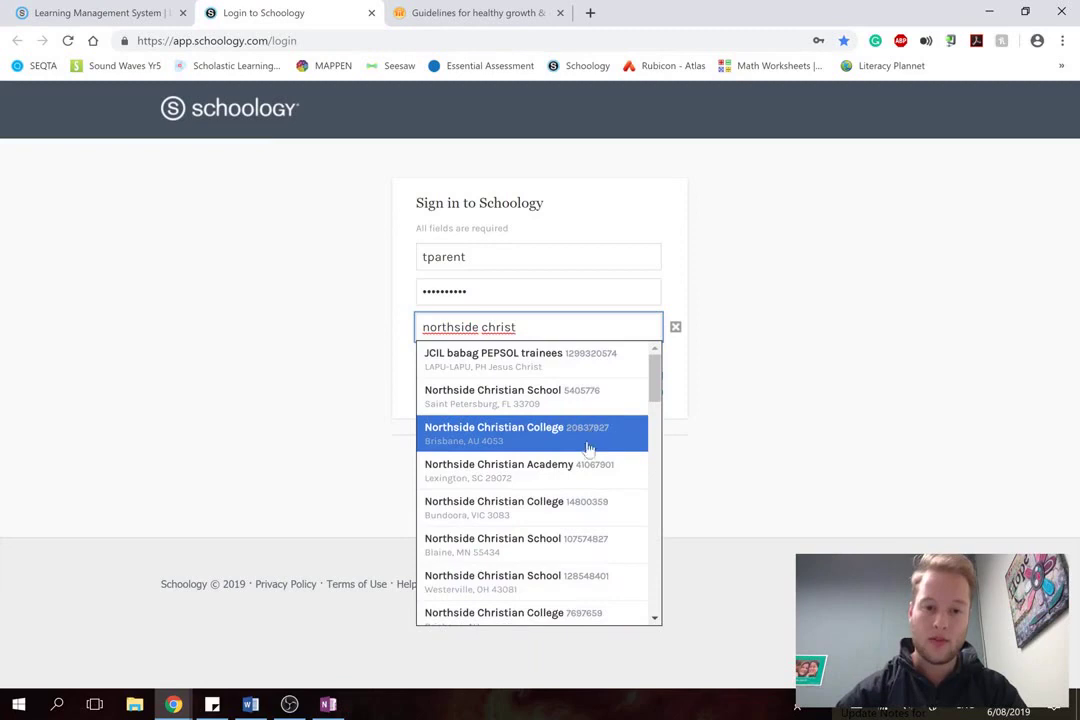
left_click(583, 518)
left_click(583, 518)
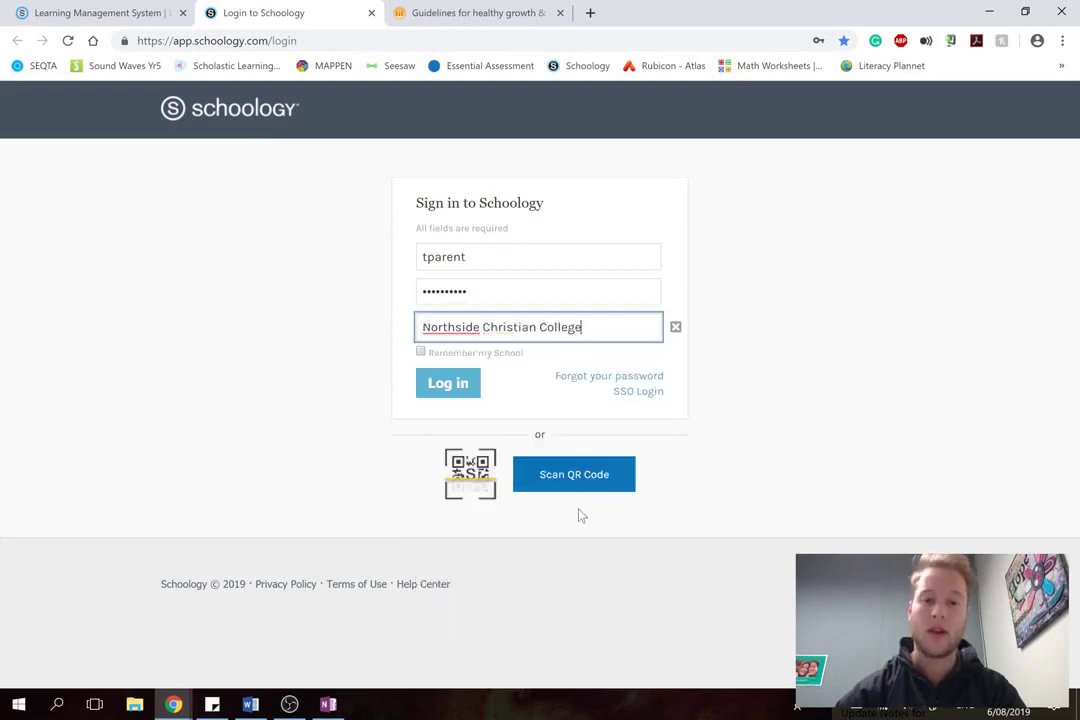
left_click(421, 353)
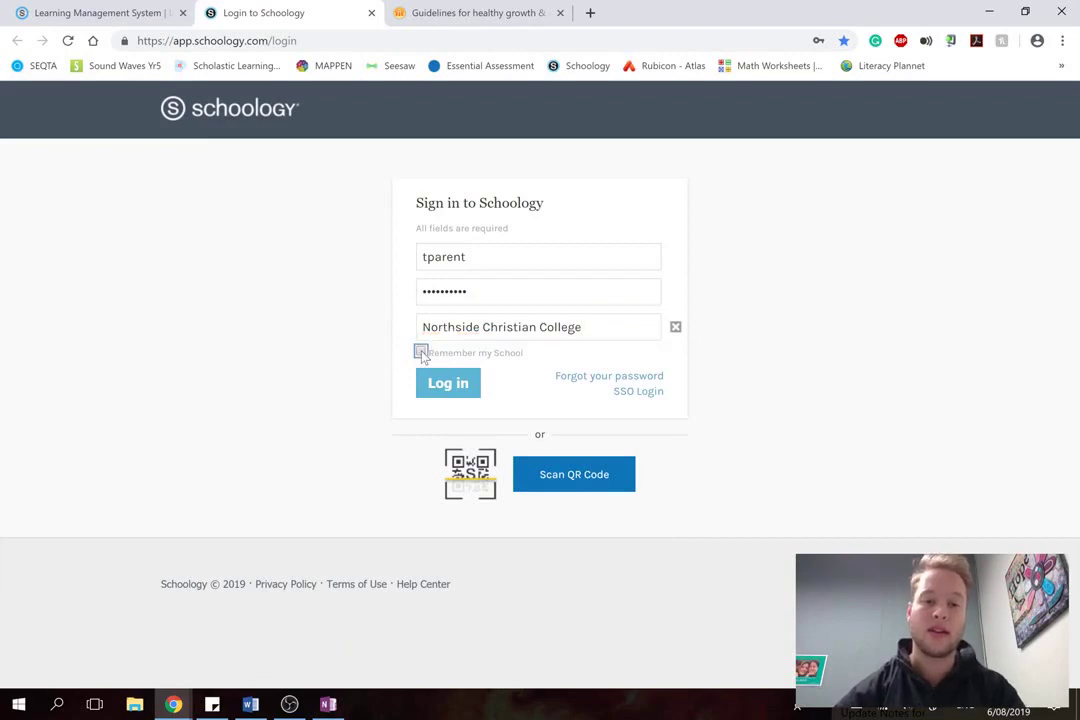
left_click(449, 389)
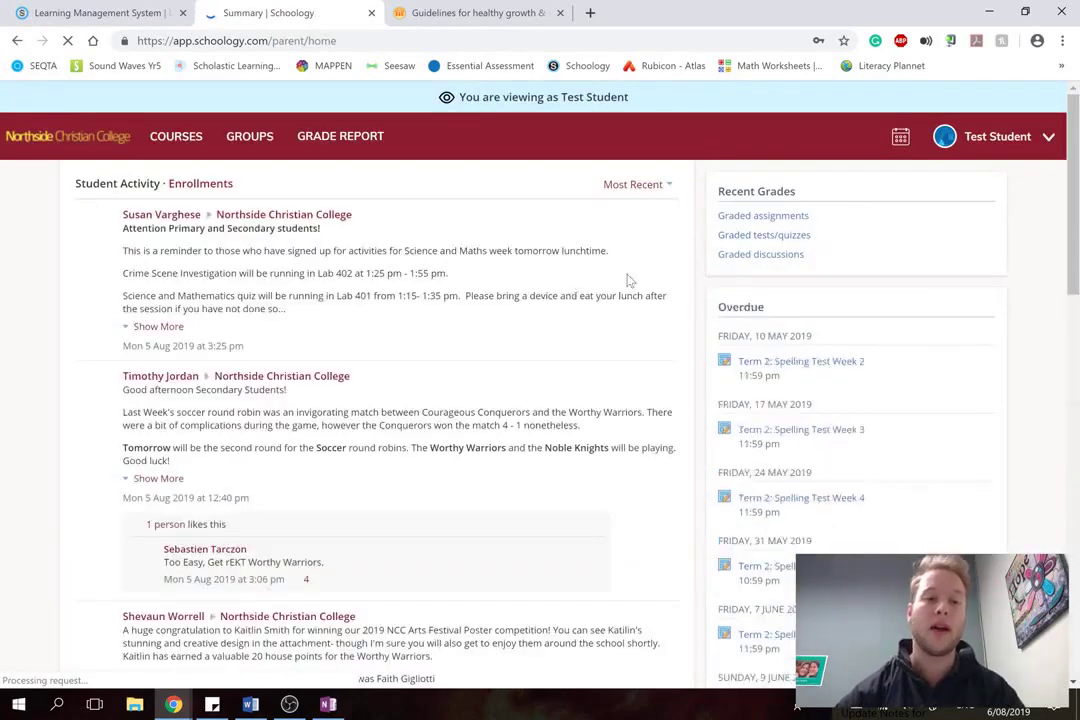
- View the child accounts linked to the parent in the account dropdown, then close it
left_click(1047, 137)
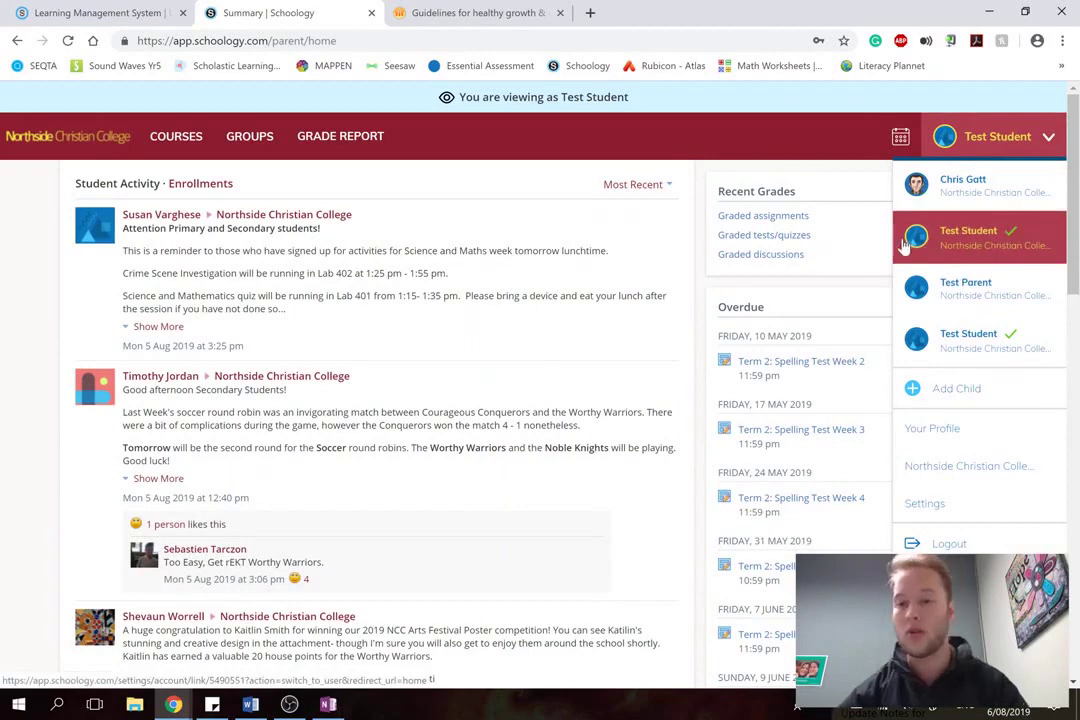
left_click(651, 245)
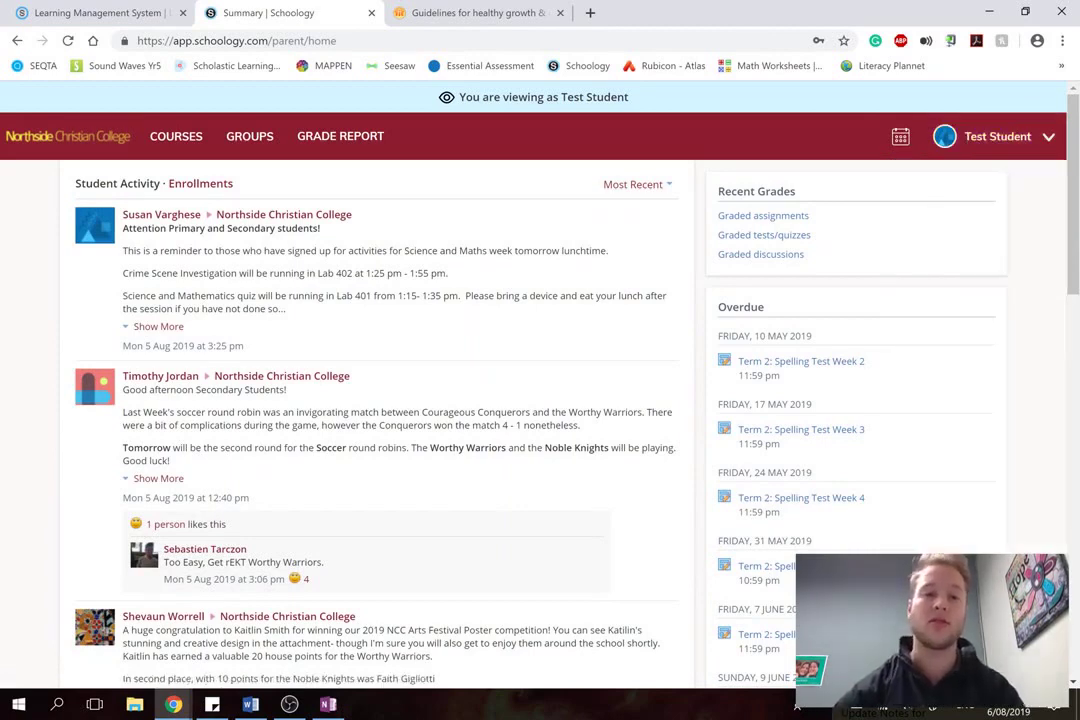
- Show Recent Grades' graded assignments, such as Area and Perimeter (0) and Graded 01 (12)
left_click(729, 222)
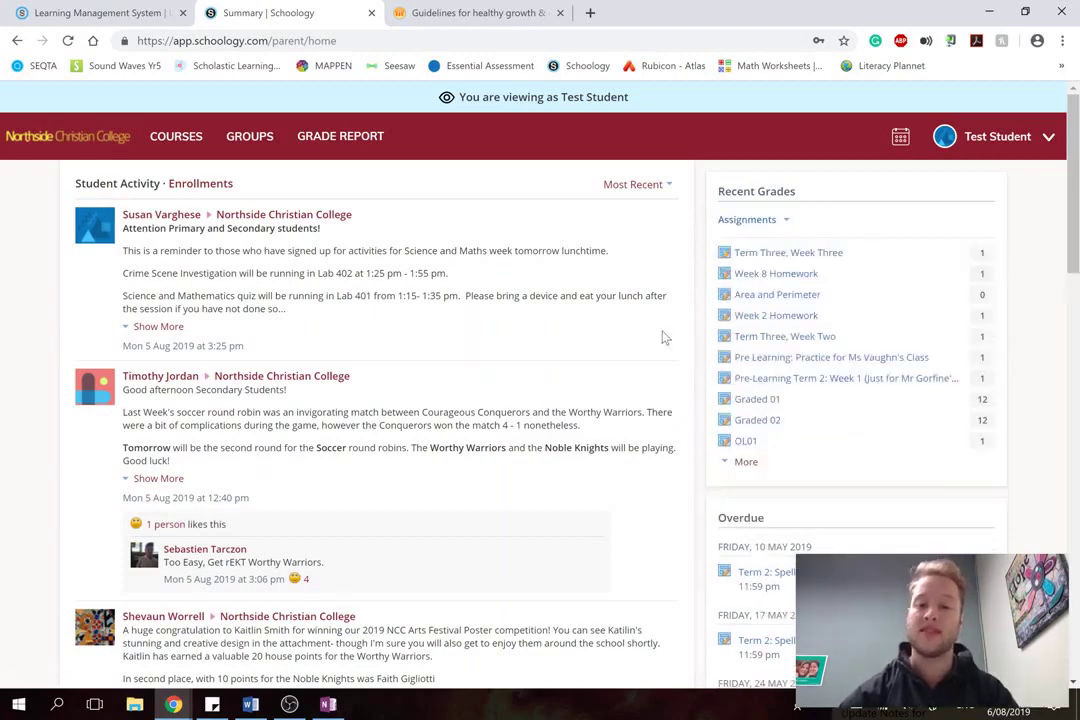
scroll(663, 338, "down", 1)
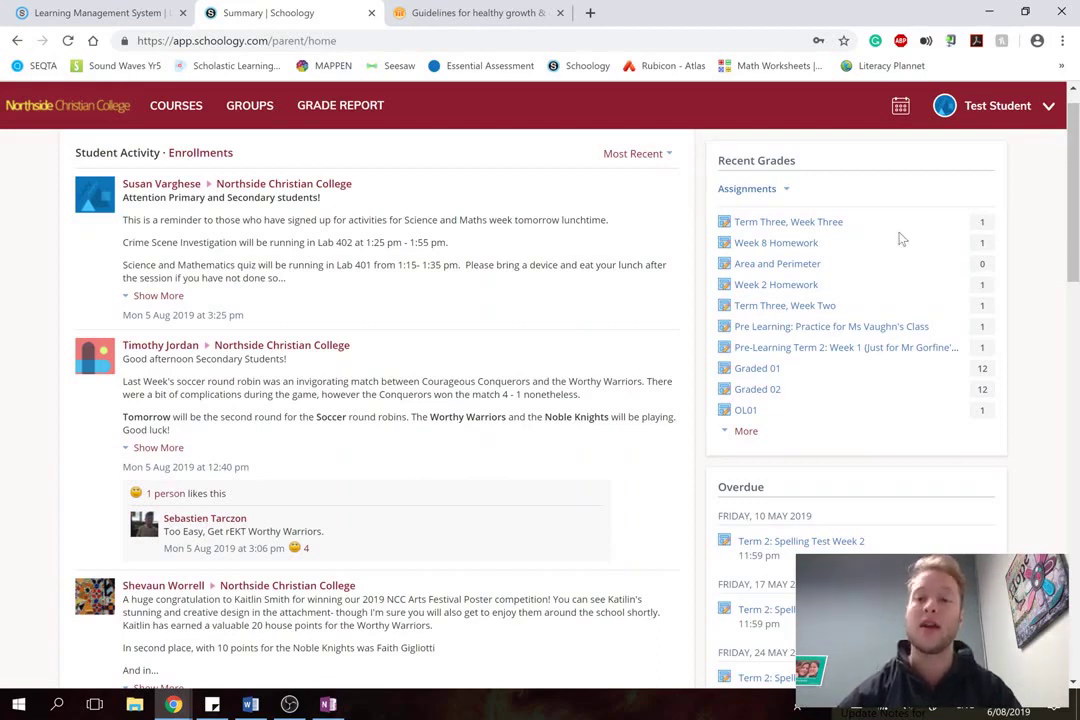
- Scroll past the Overdue list to the Upcoming tasks due 9 August to 13 September 2019
scroll(798, 300, "down", 2)
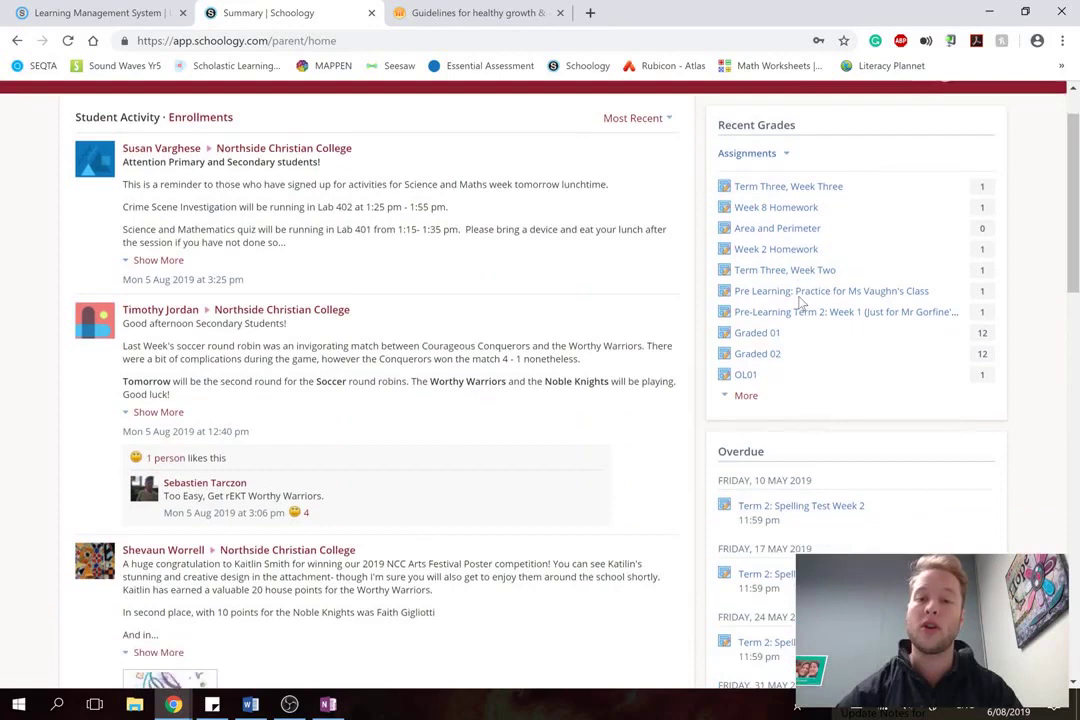
scroll(798, 300, "down", 1)
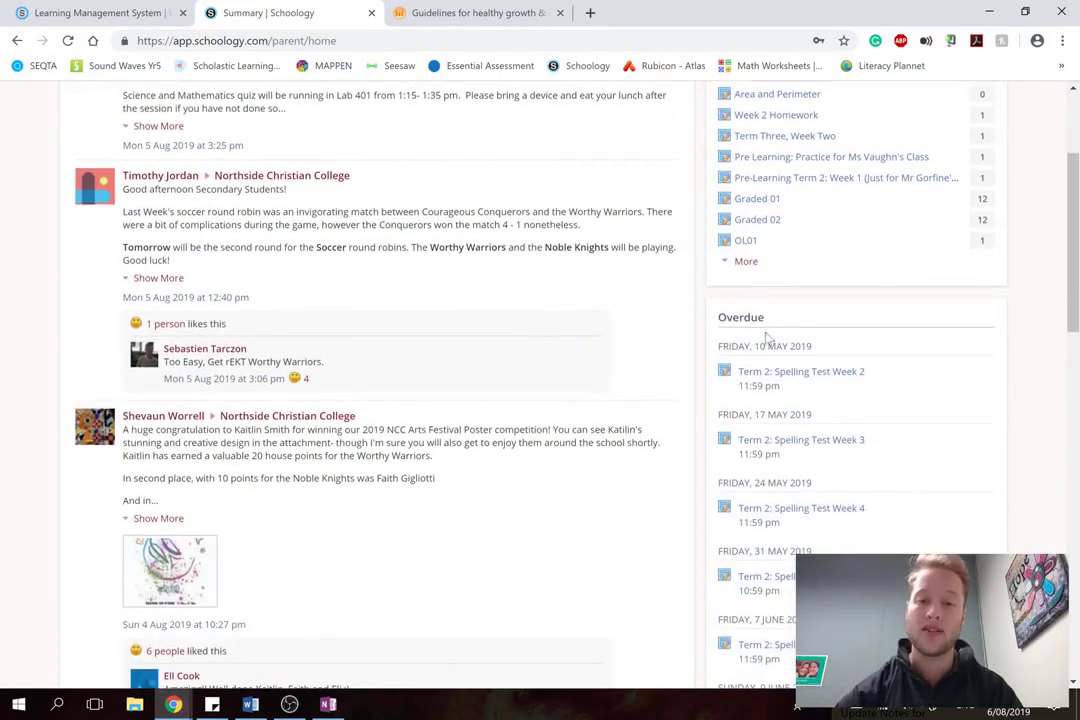
scroll(767, 301, "down", 2)
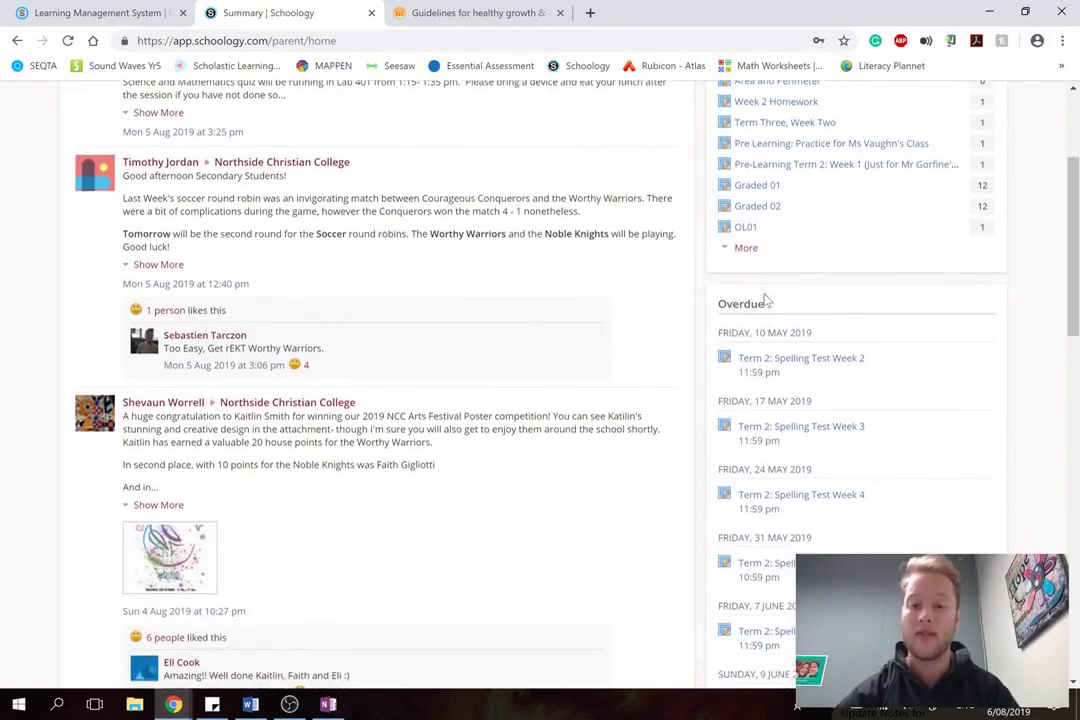
scroll(716, 314, "down", 3)
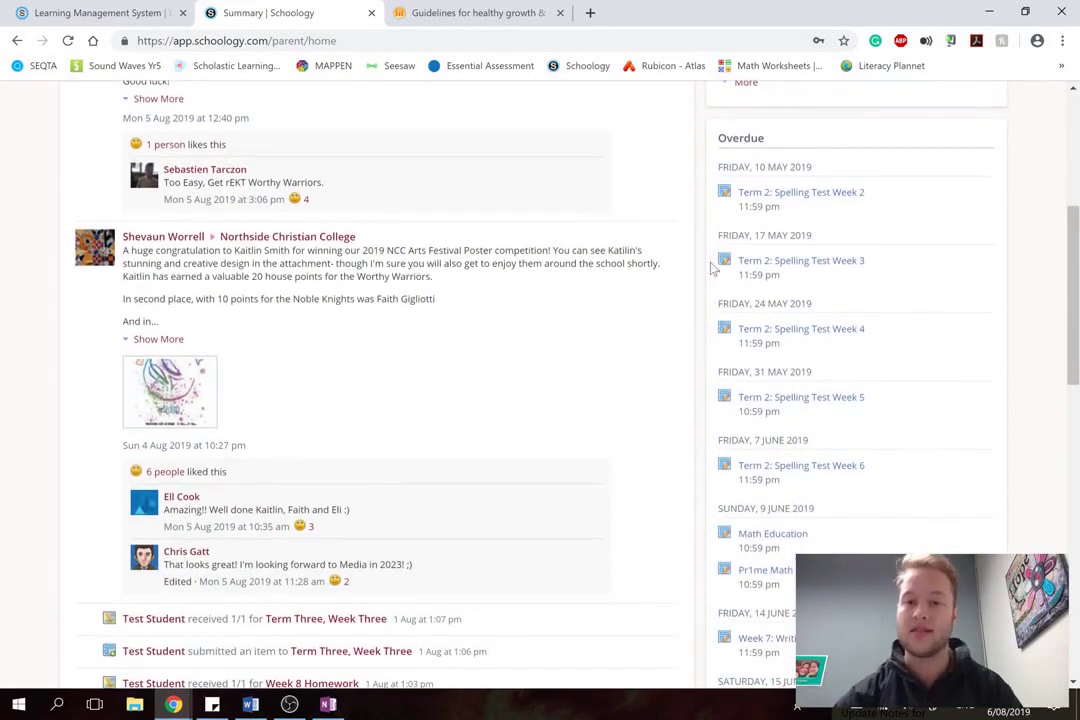
scroll(710, 244, "up", 1)
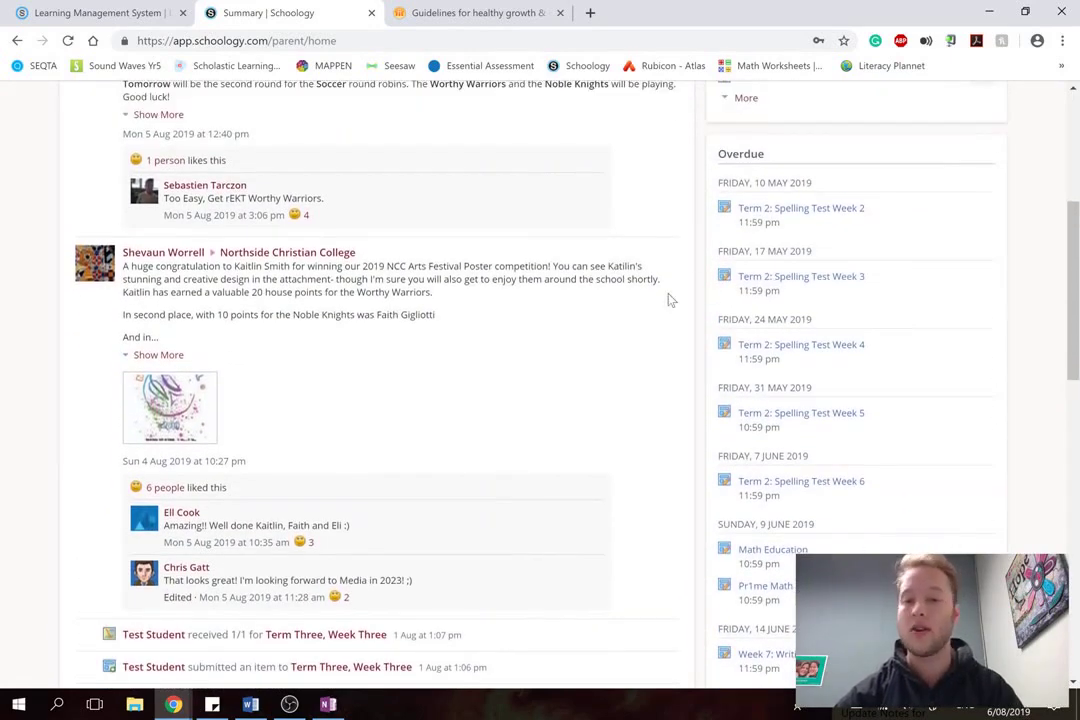
scroll(670, 300, "down", 1)
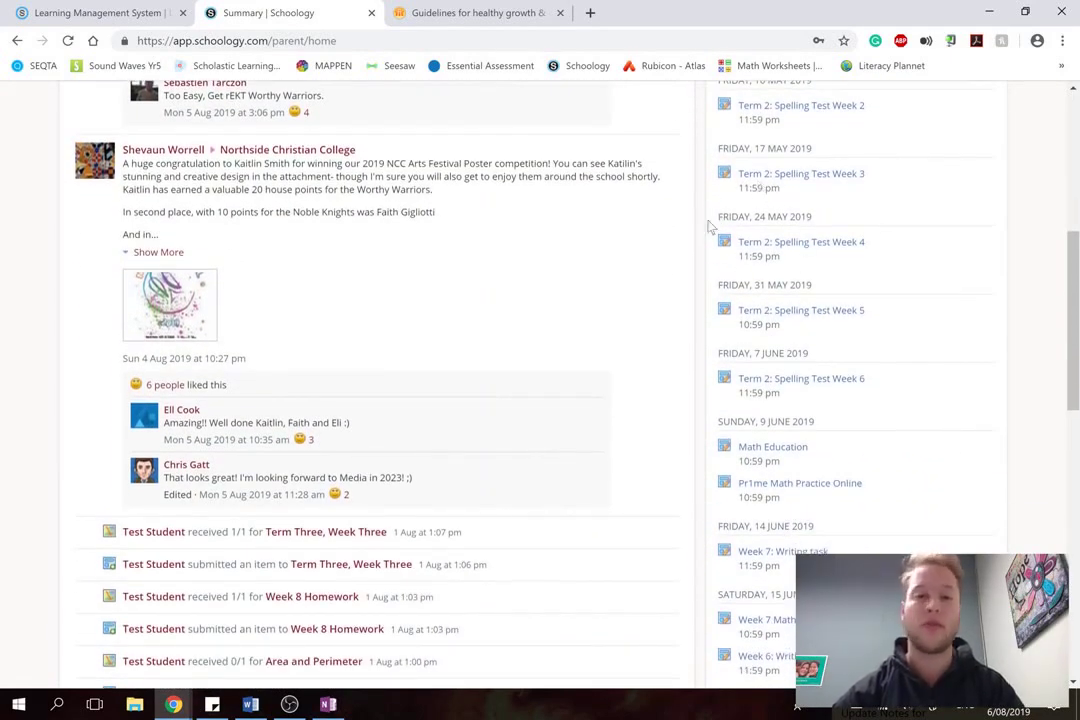
scroll(680, 250, "down", 2)
scroll(684, 224, "up", 1)
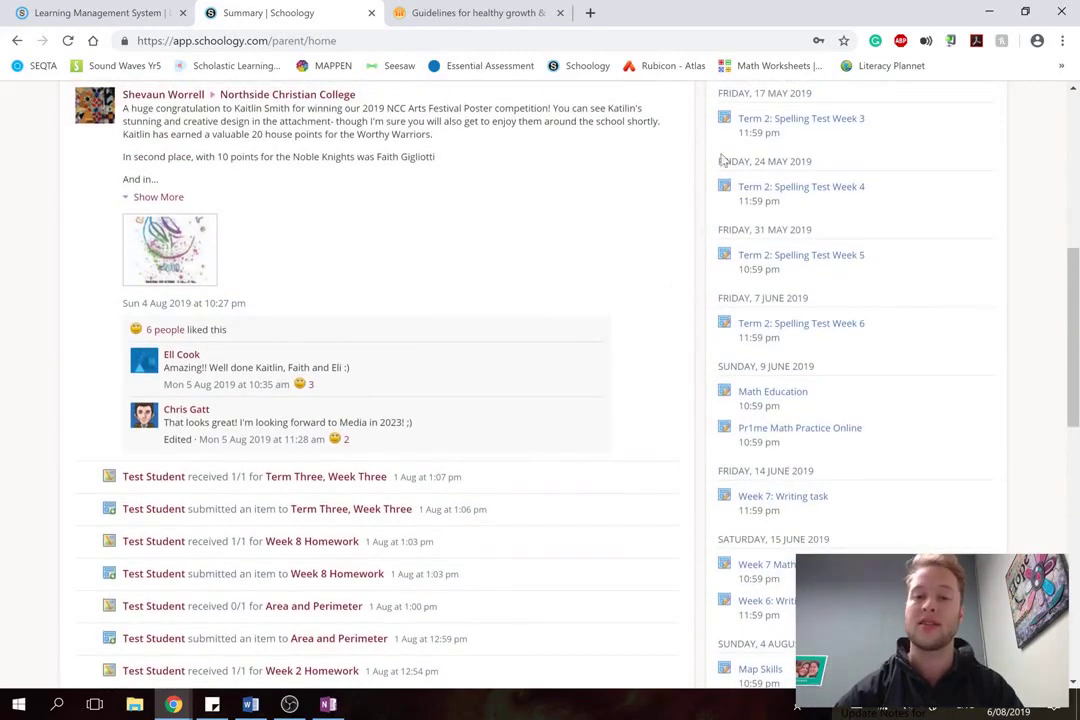
scroll(686, 401, "down", 3)
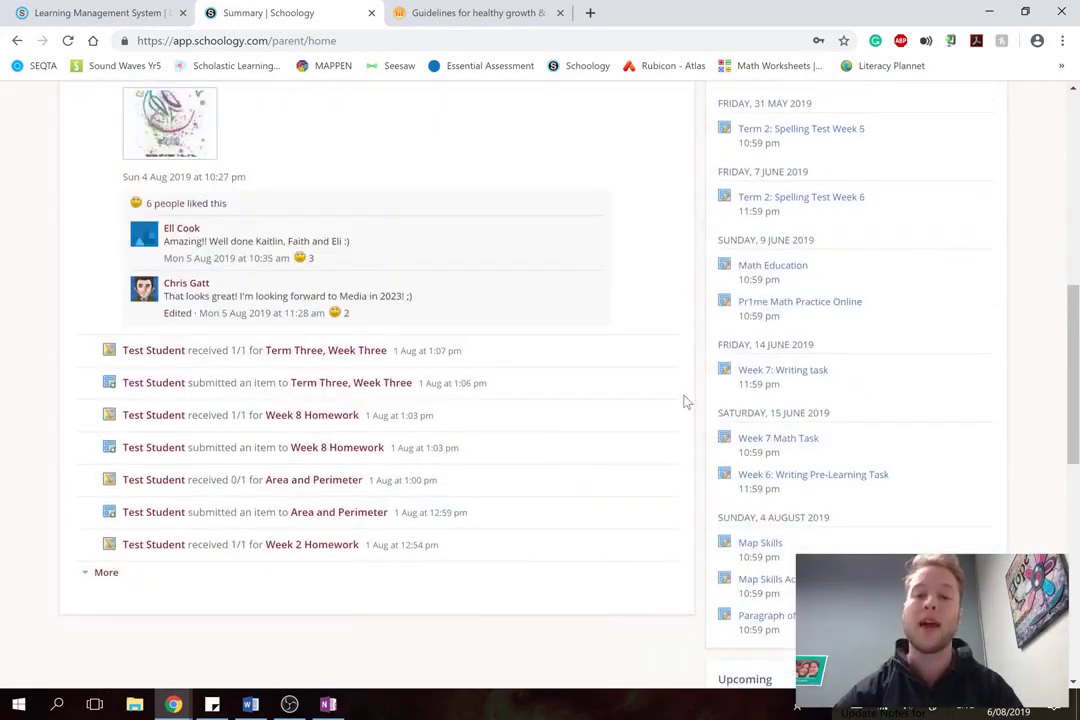
scroll(783, 560, "down", 2)
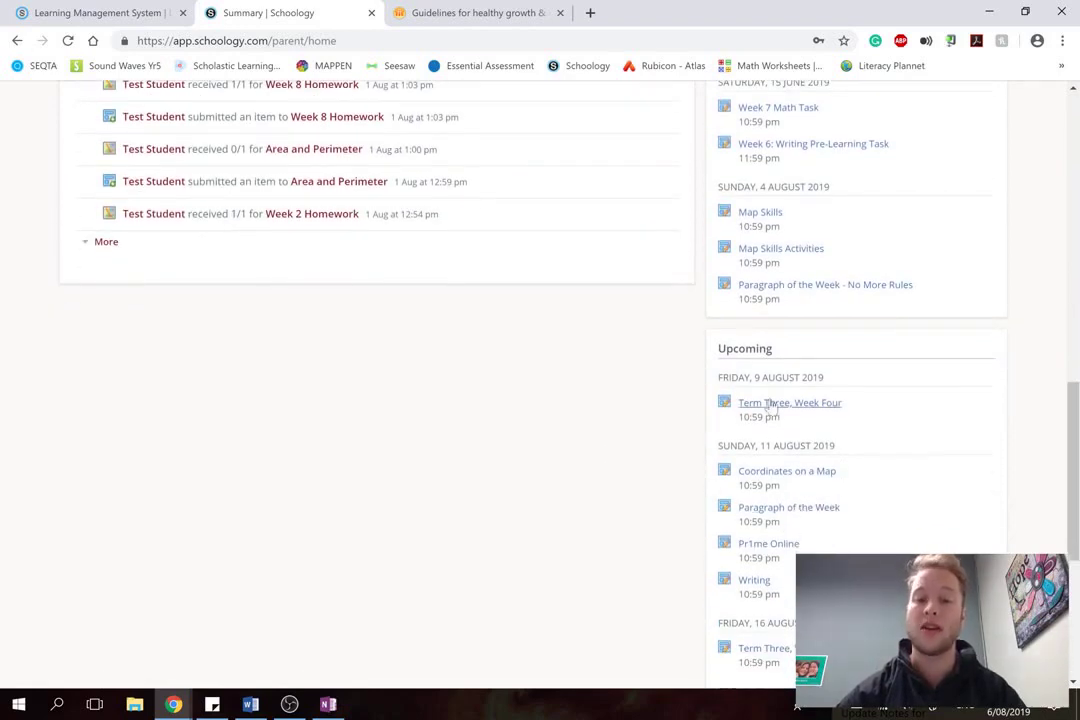
scroll(828, 485, "down", 4)
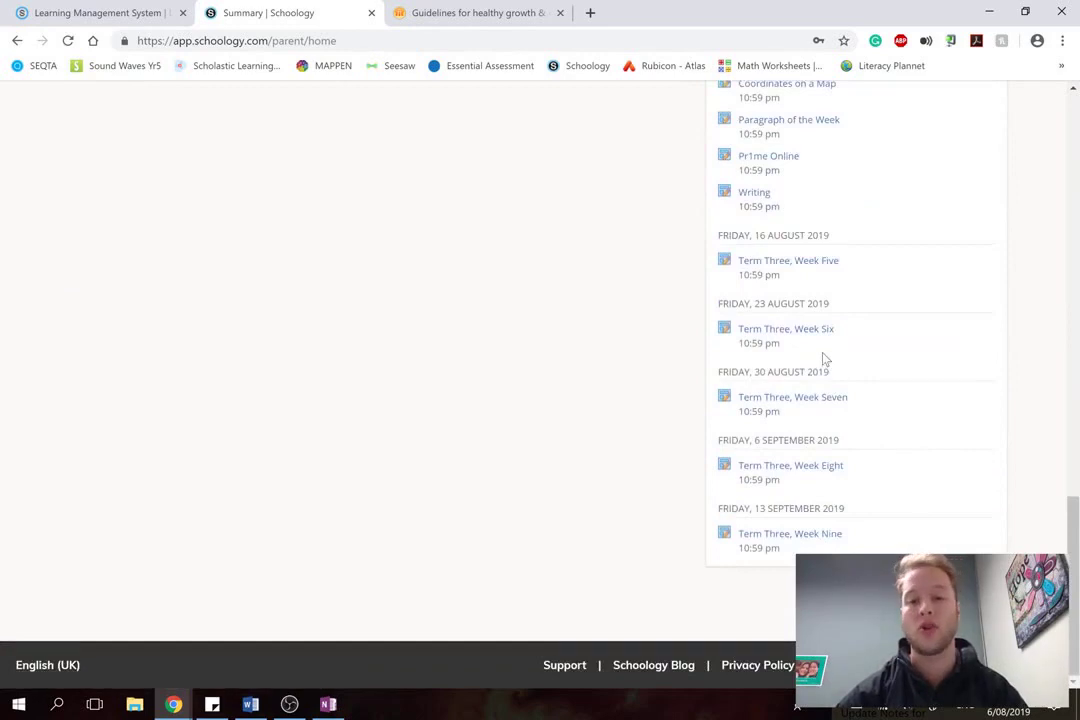
scroll(822, 357, "up", 1)
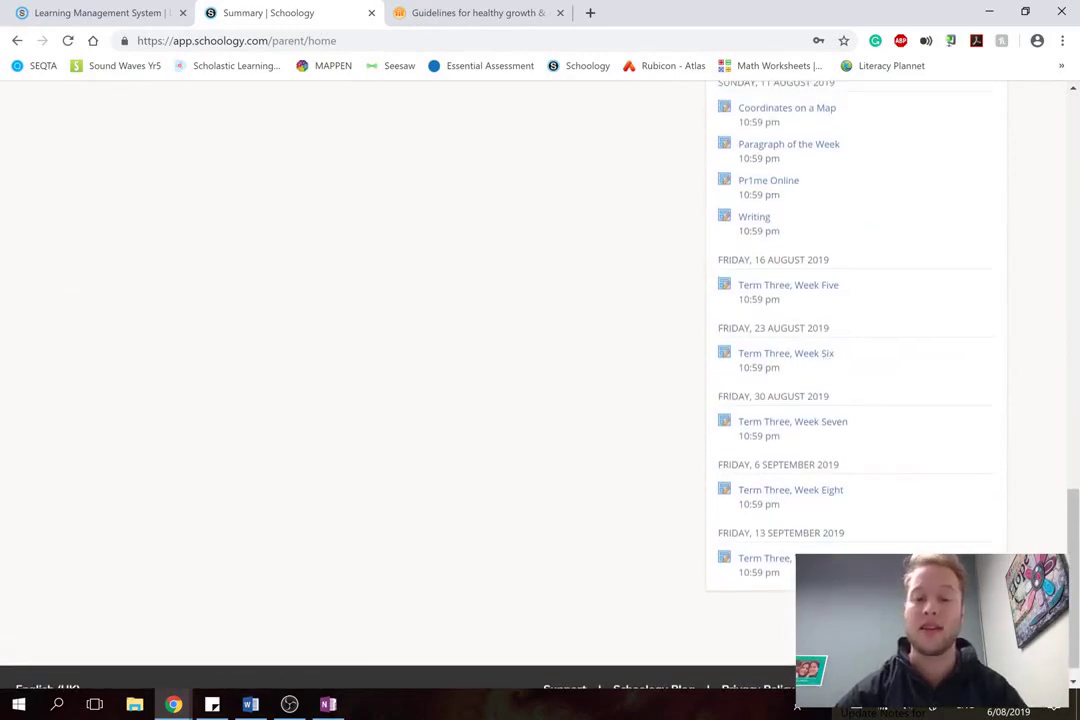
scroll(776, 410, "up", 3)
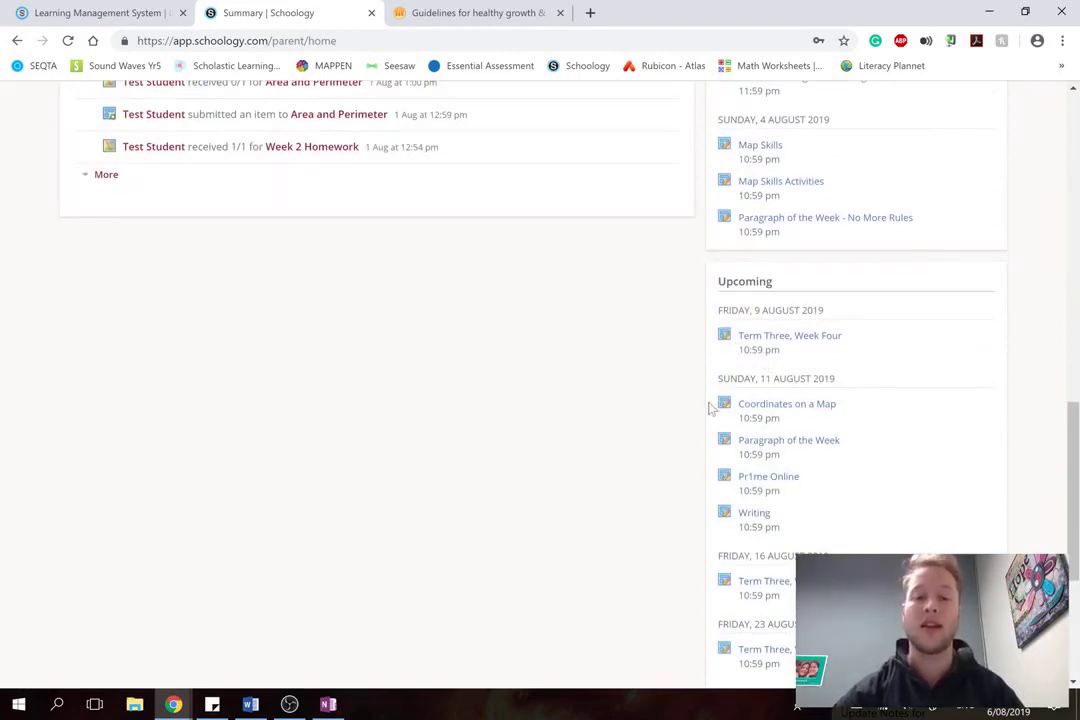
scroll(658, 380, "up", 1)
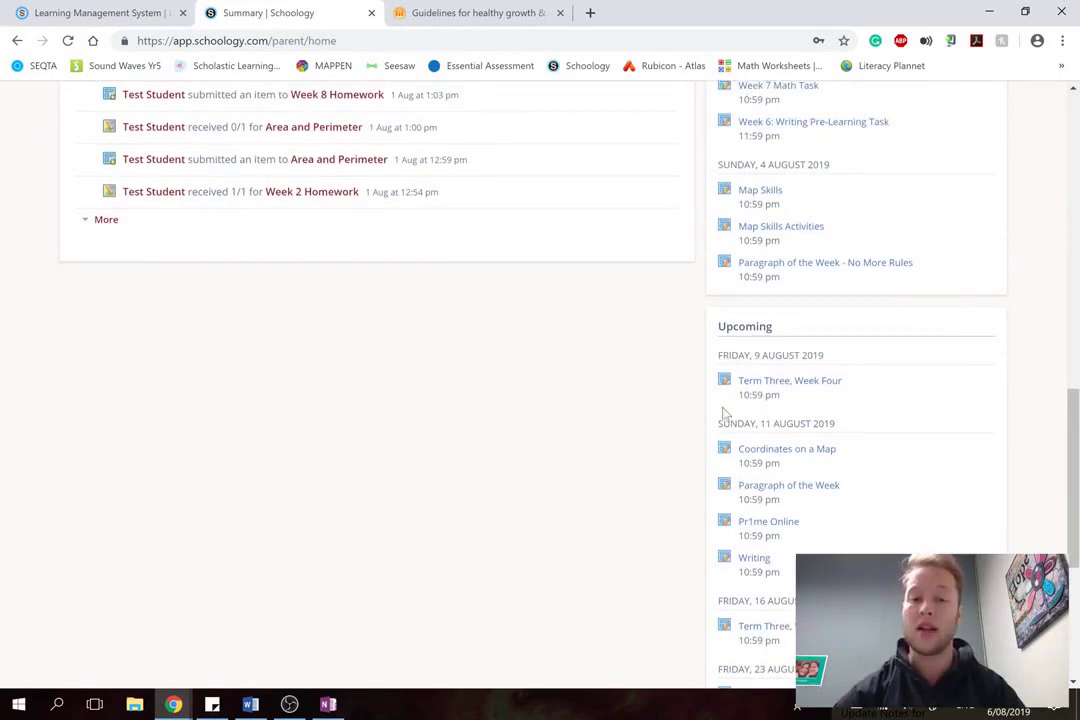
scroll(755, 438, "down", 1)
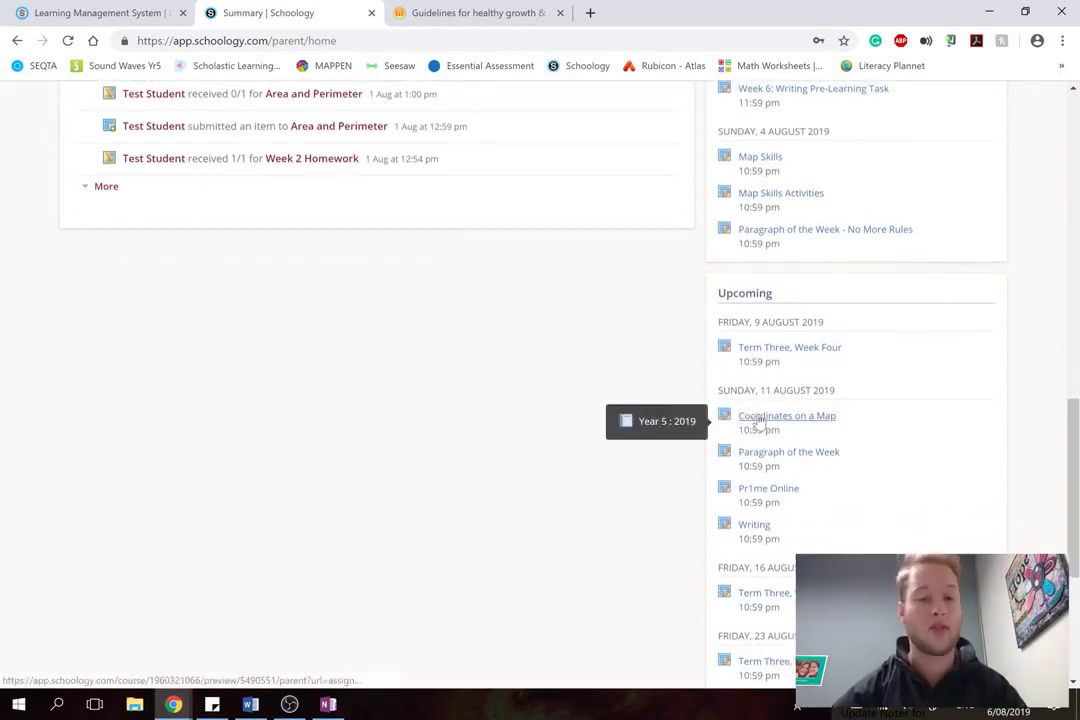
- Review the Coordinates on a Map assignment, due 11 August 2019, then return to the summary
left_click(758, 418)
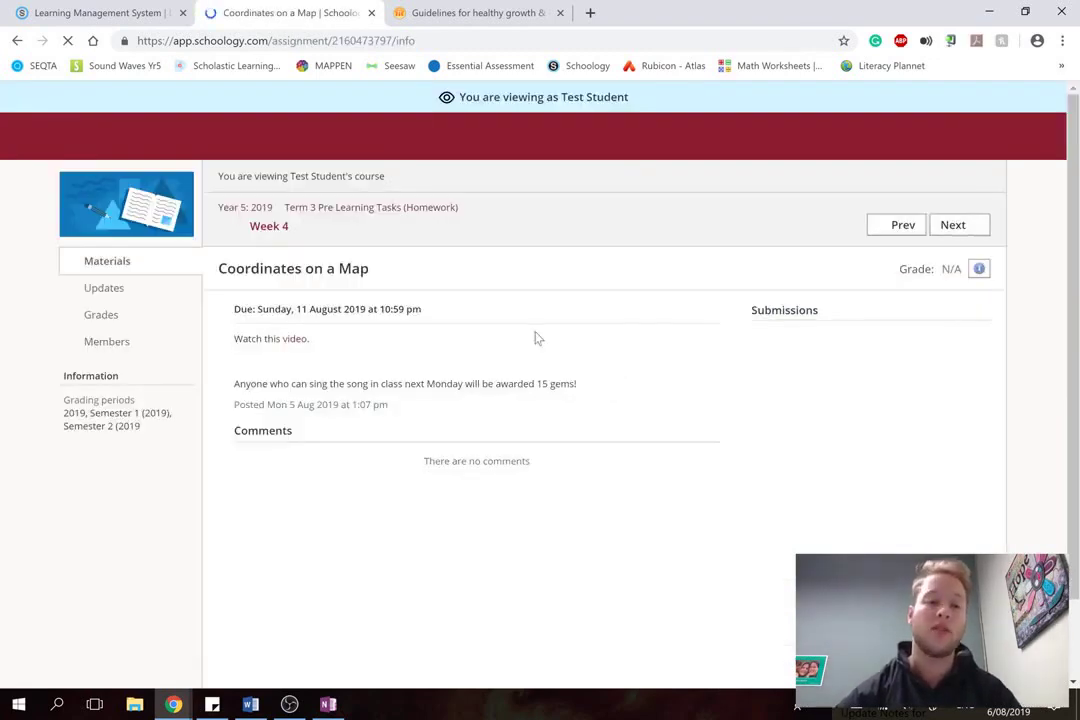
scroll(383, 424, "down", 1)
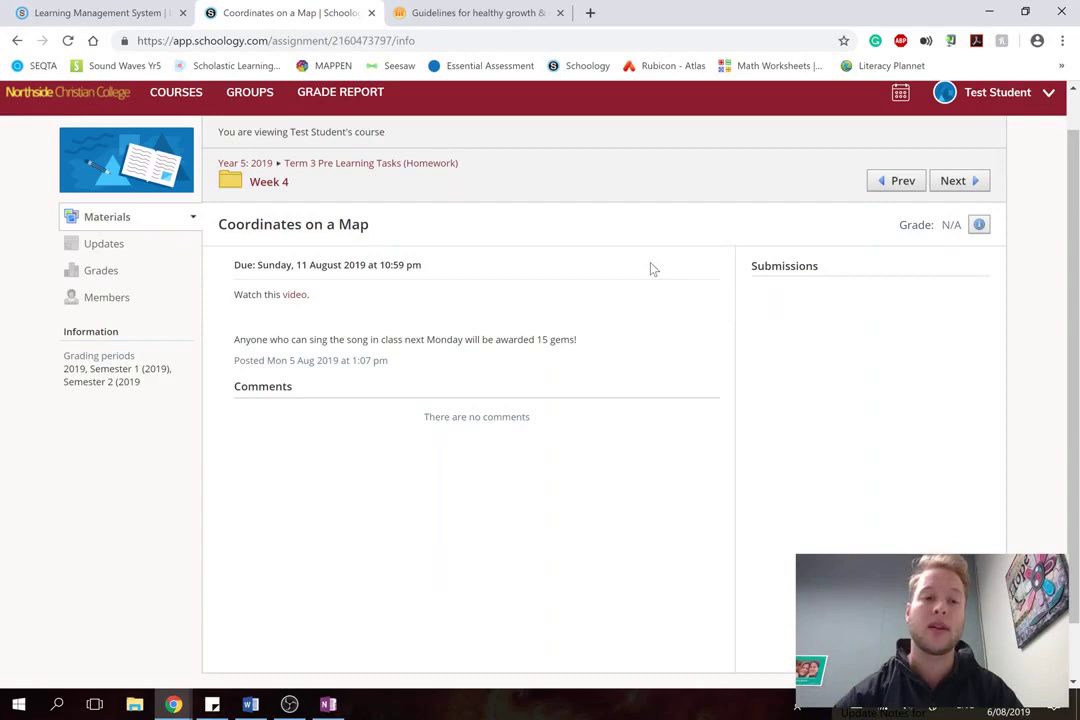
left_click(98, 100)
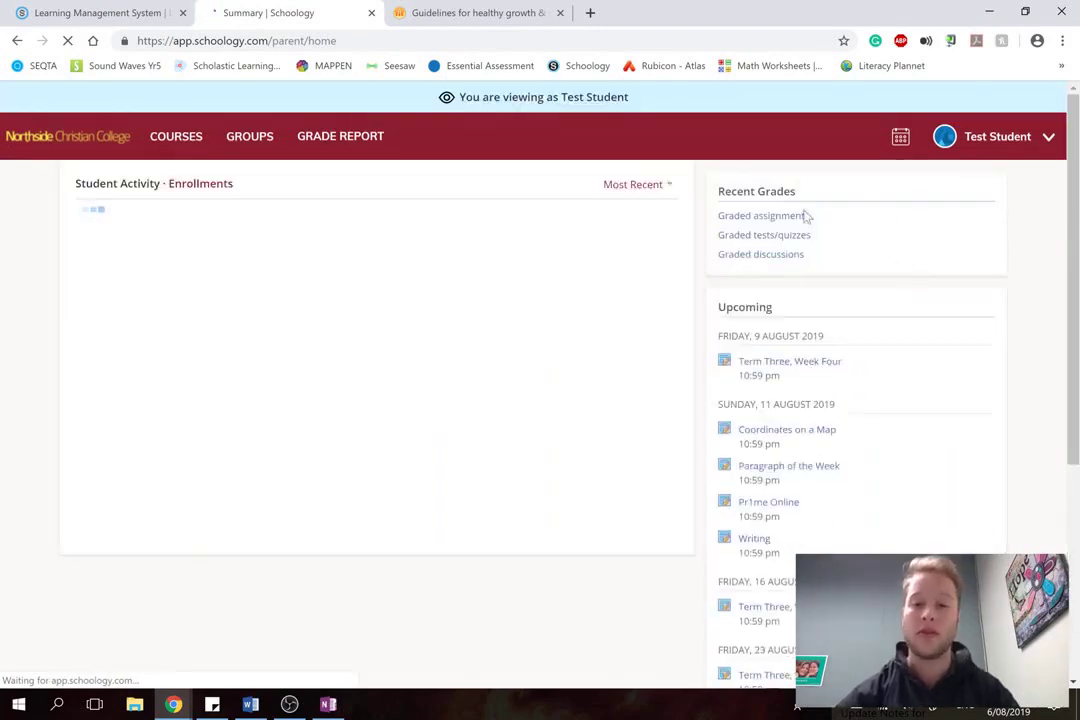
- List the graded assignments again, topped by Term Three, Week Three with a score of 1
left_click(770, 217)
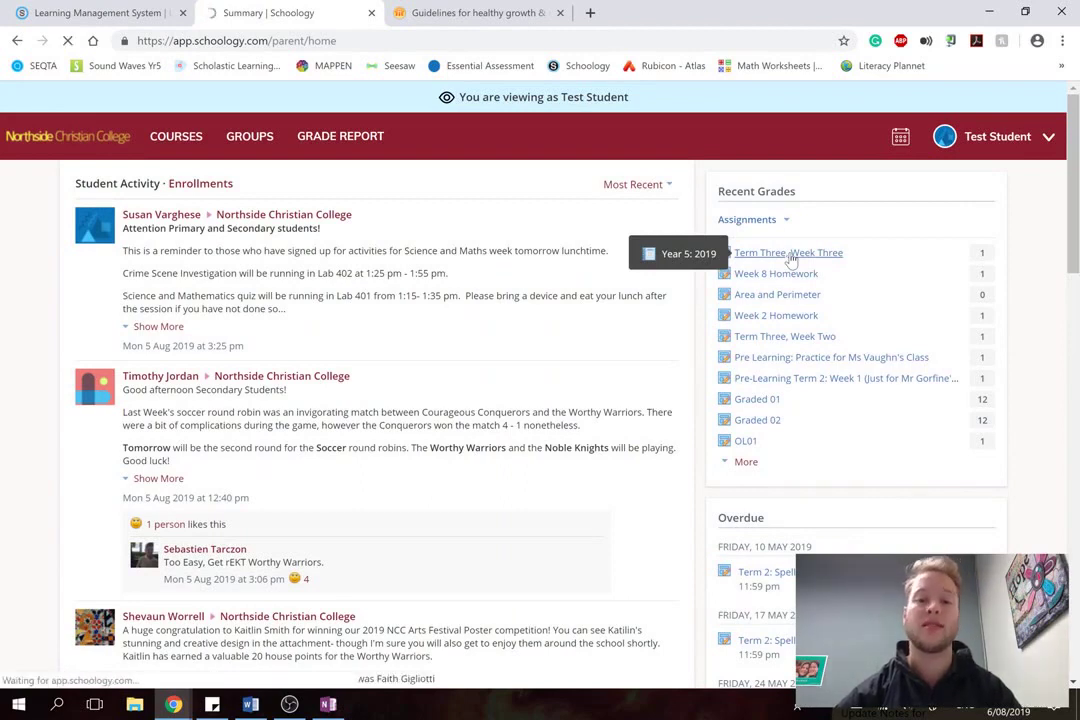
- Open Term Three, Week Three to check its grade of 1 and on-time submission due 2 August 2019
left_click(763, 255)
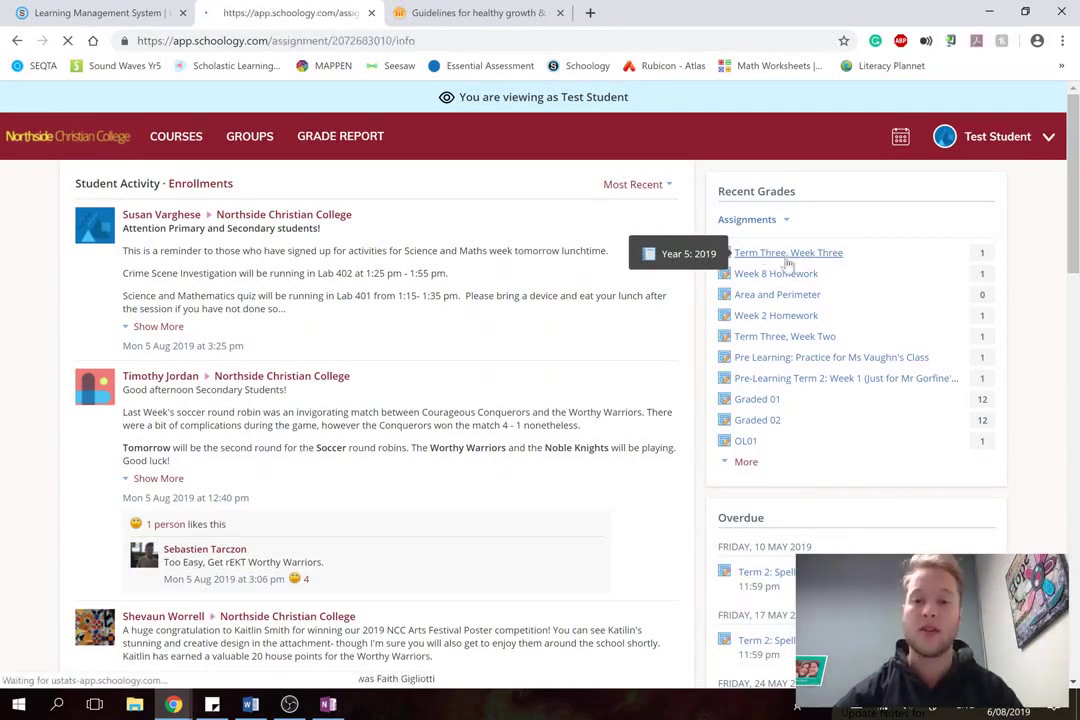
scroll(648, 272, "down", 1)
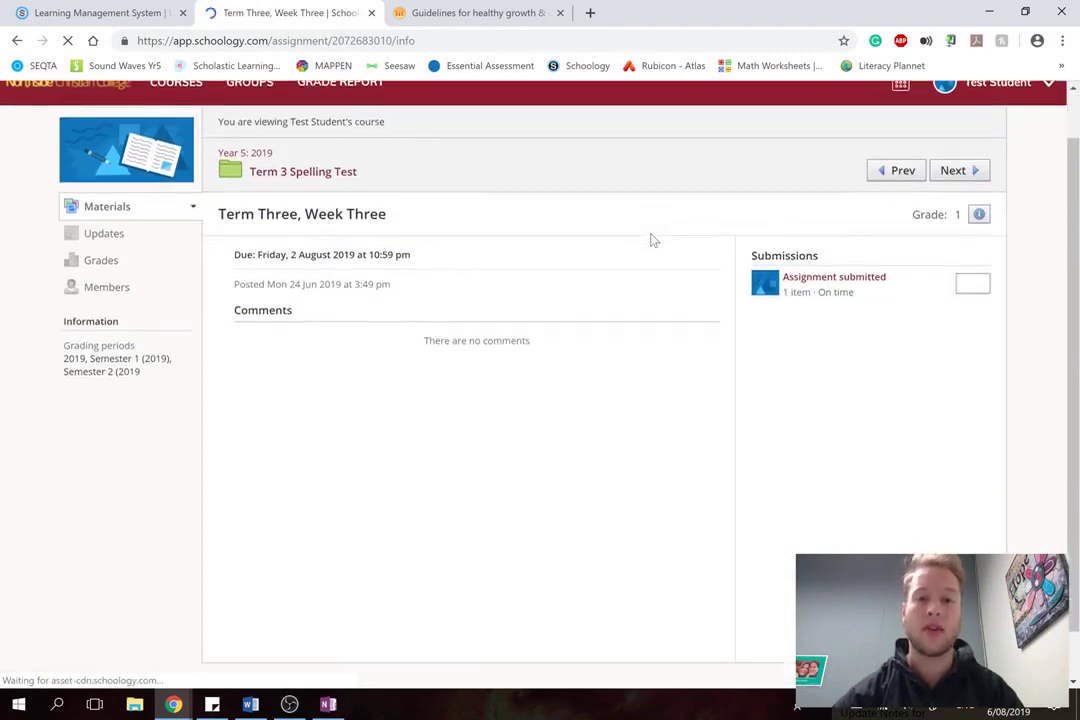
scroll(645, 327, "up", 1)
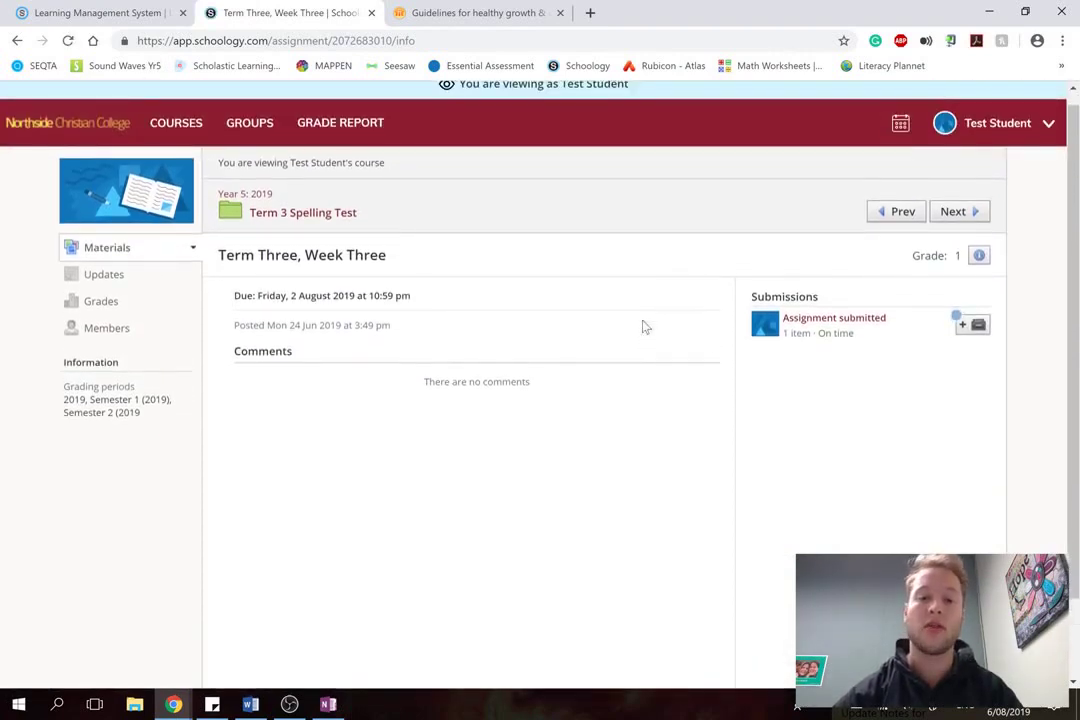
scroll(845, 381, "up", 1)
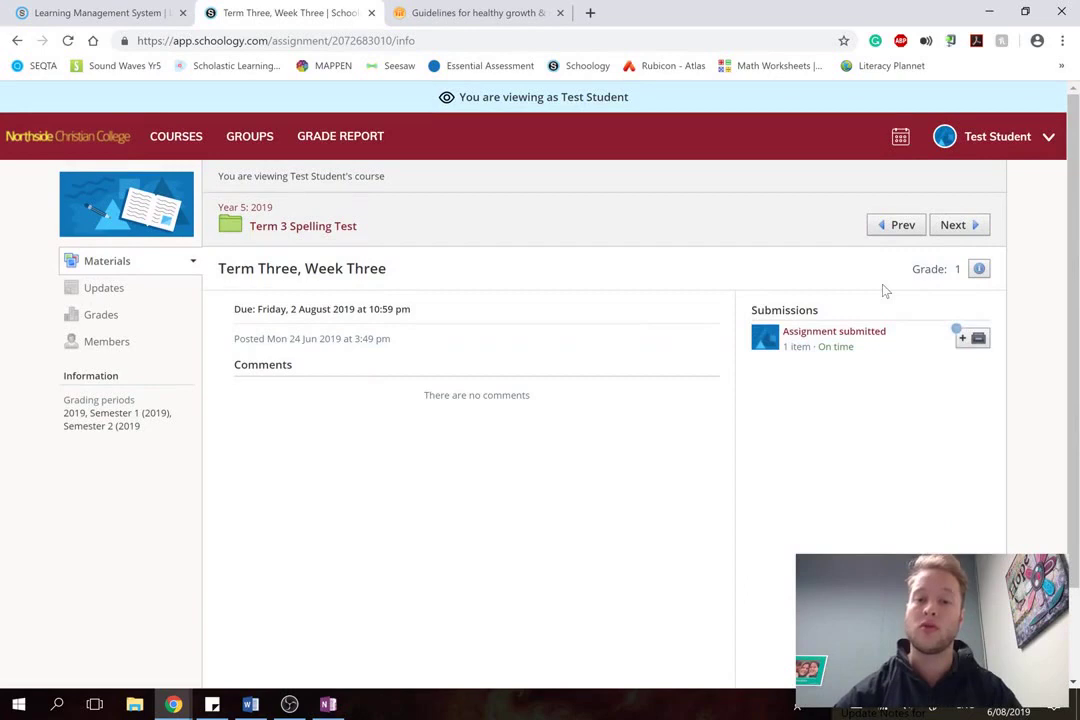
left_click(803, 340)
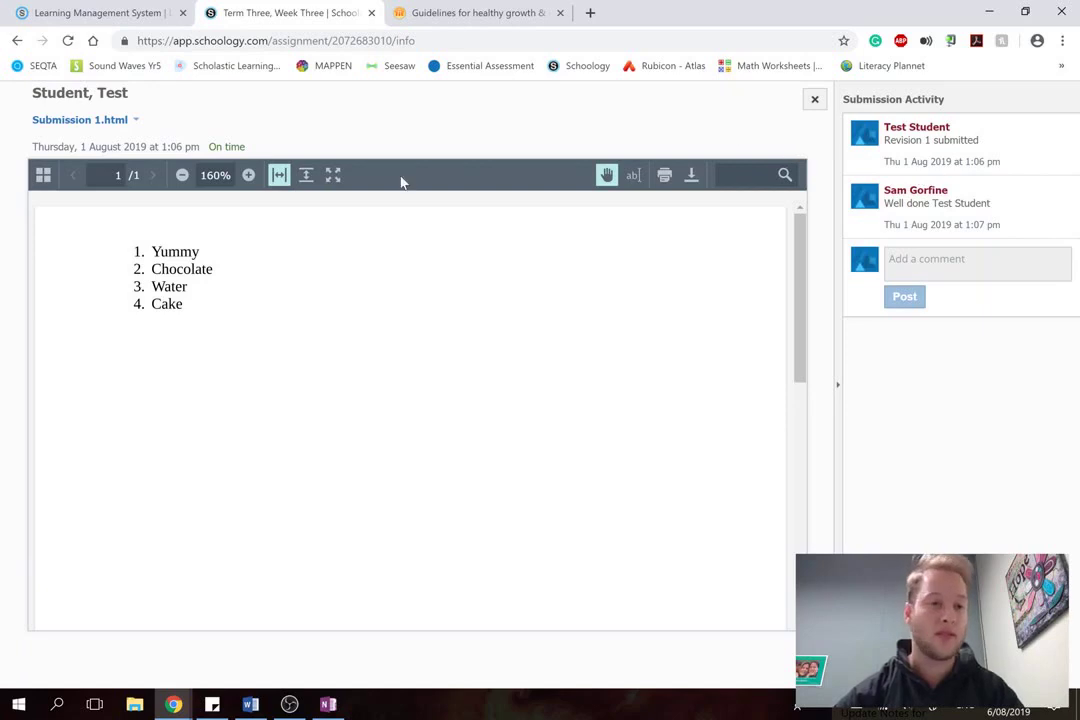
left_click(814, 99)
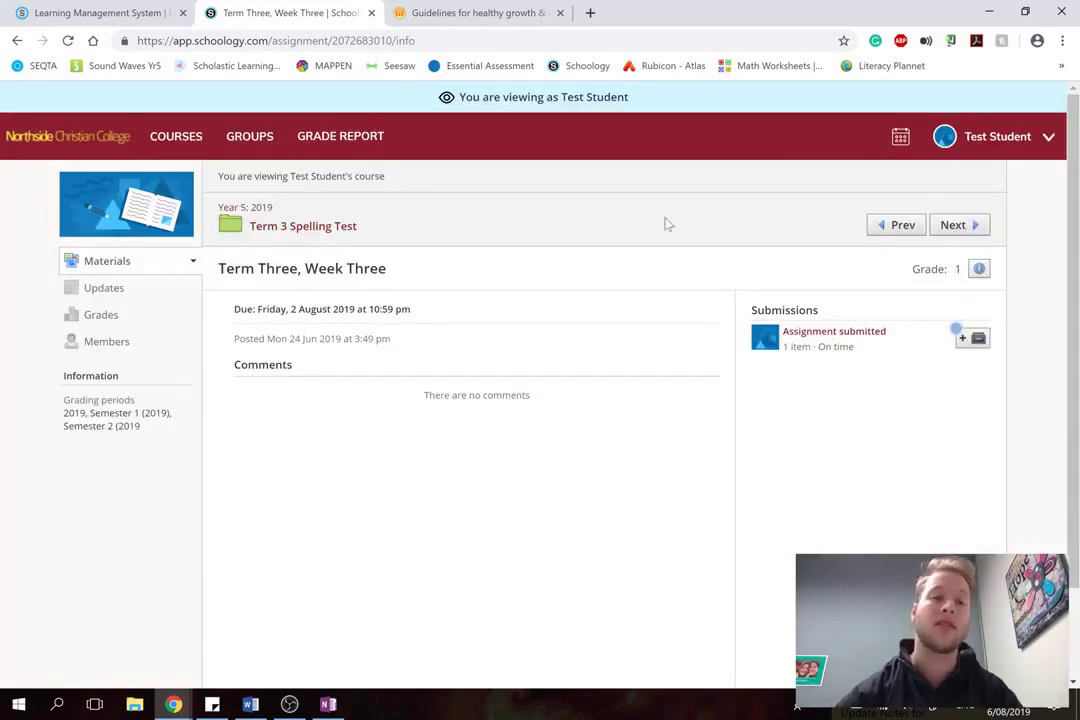
- Return to the home feed, switch into the student's account, then back to the parent account
left_click(87, 145)
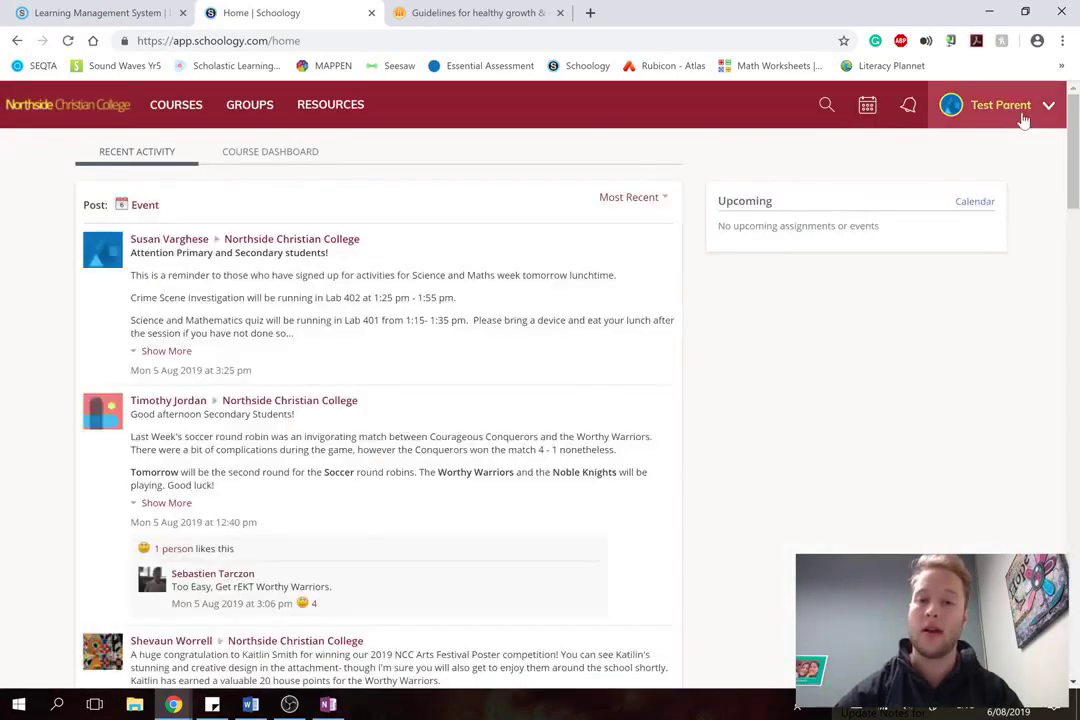
left_click(1020, 110)
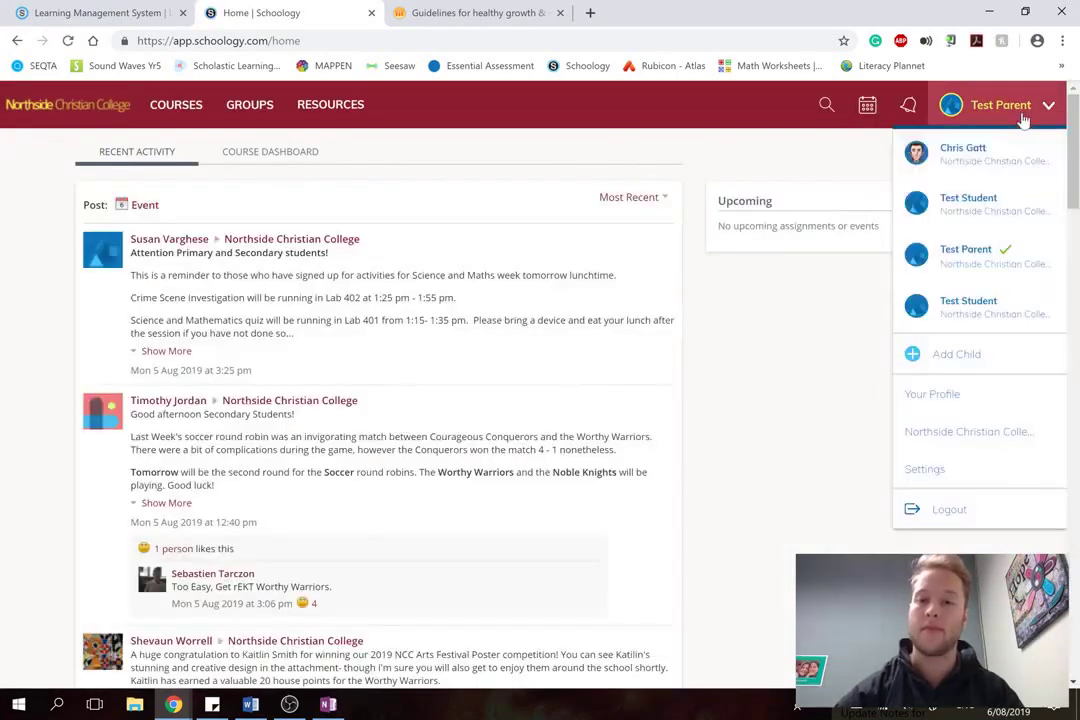
left_click(1015, 205)
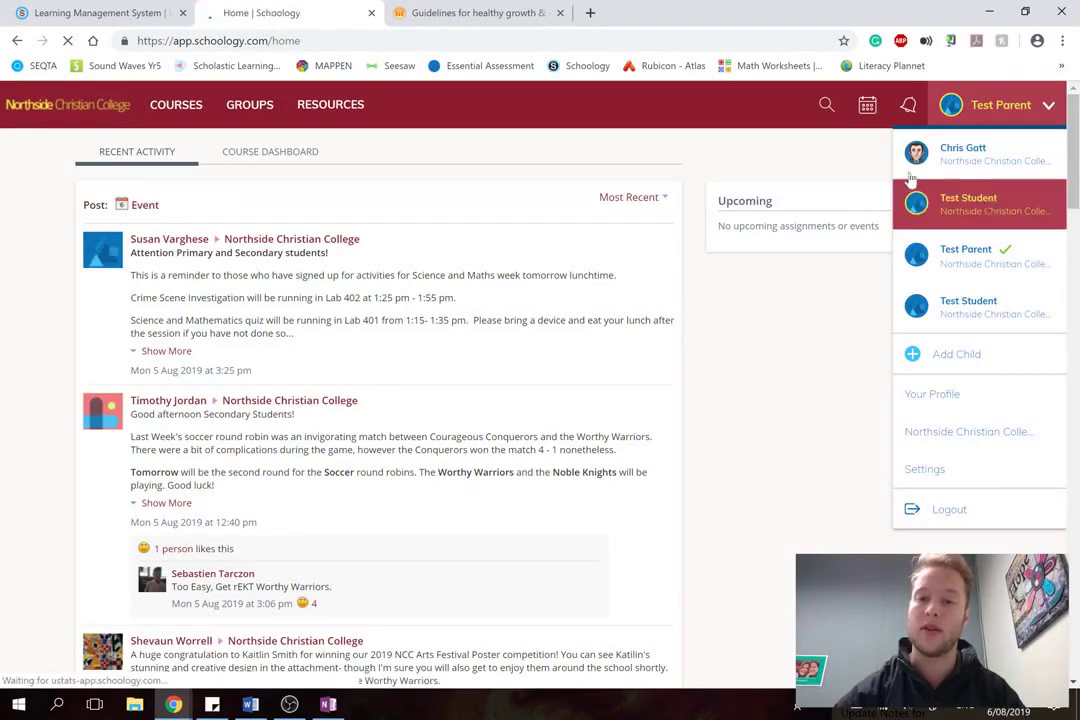
left_click(995, 104)
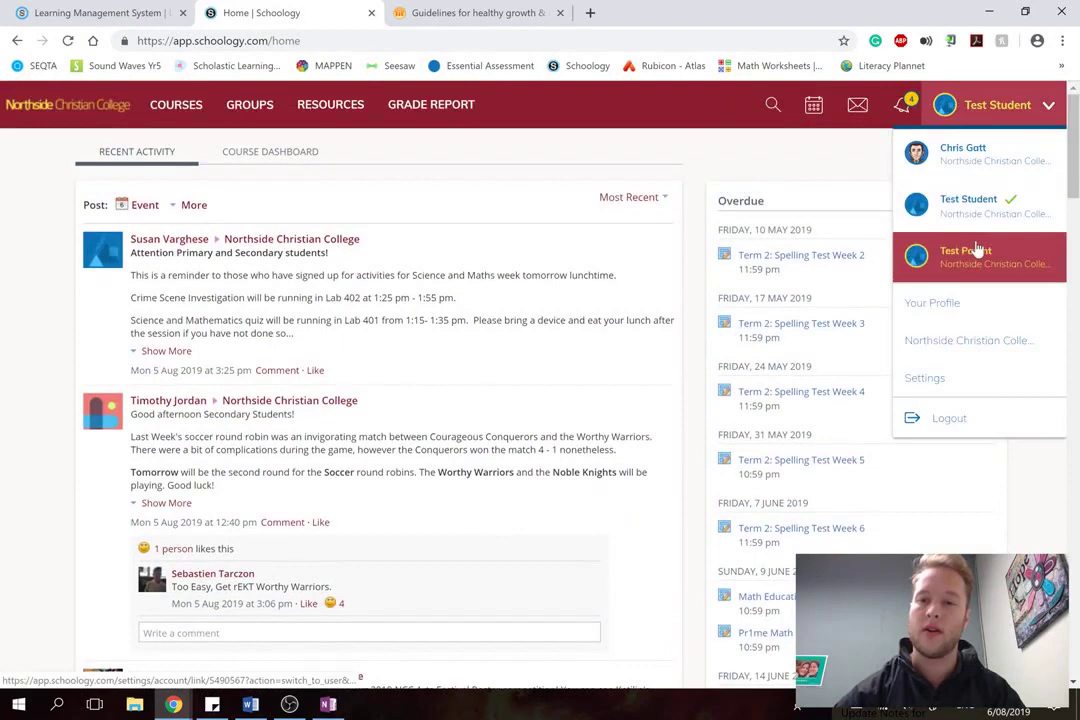
left_click(975, 252)
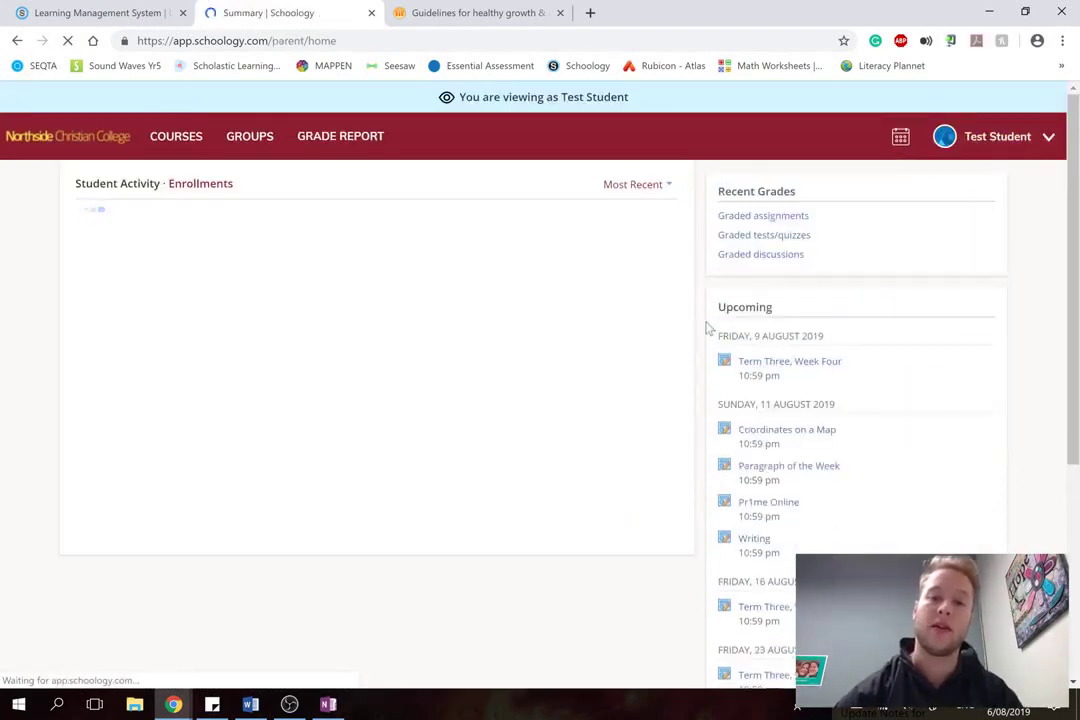
- From Graded assignments, open 'Area and Perimeter', showing grade 0 and a late submission
left_click(786, 218)
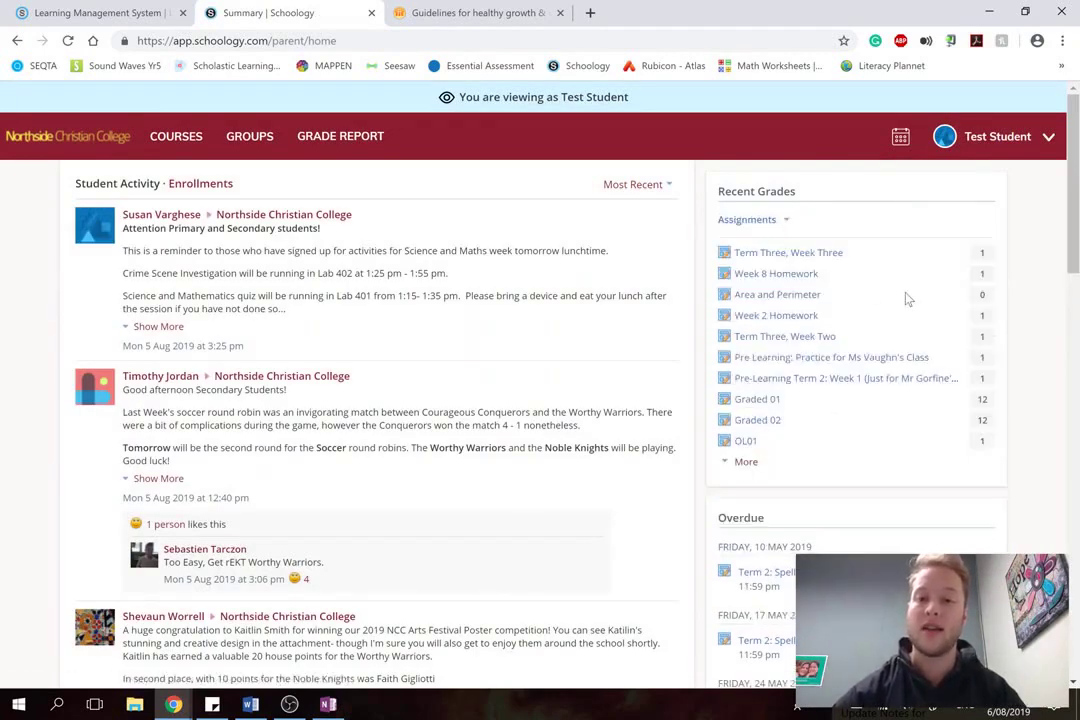
left_click(790, 296)
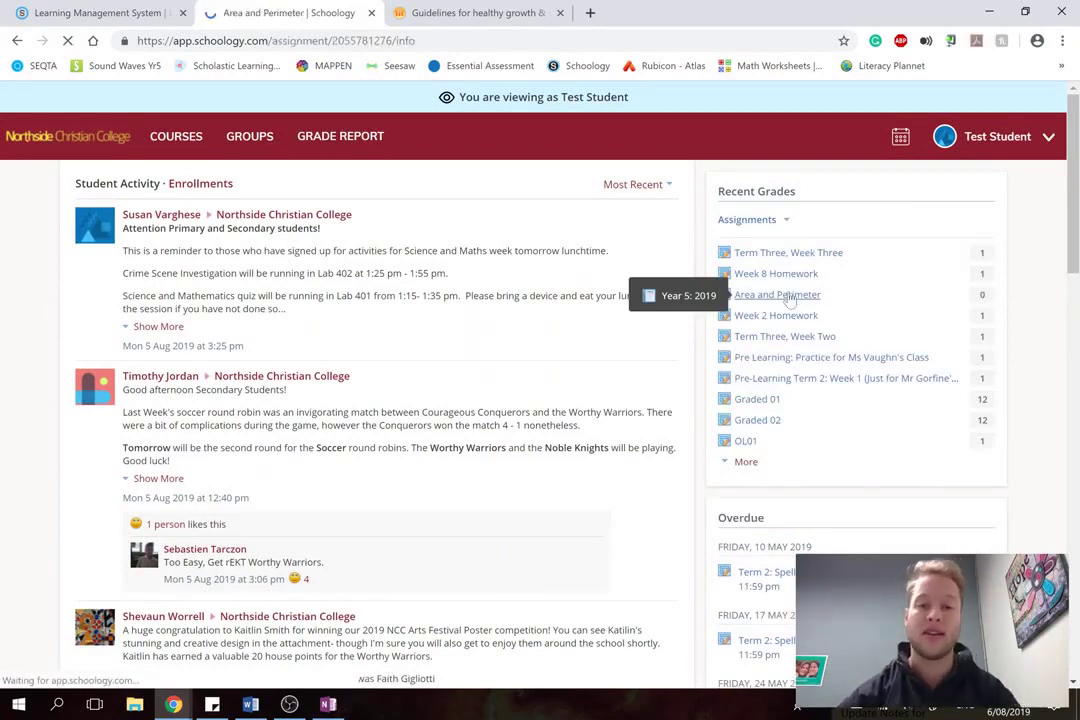
scroll(724, 268, "down", 1)
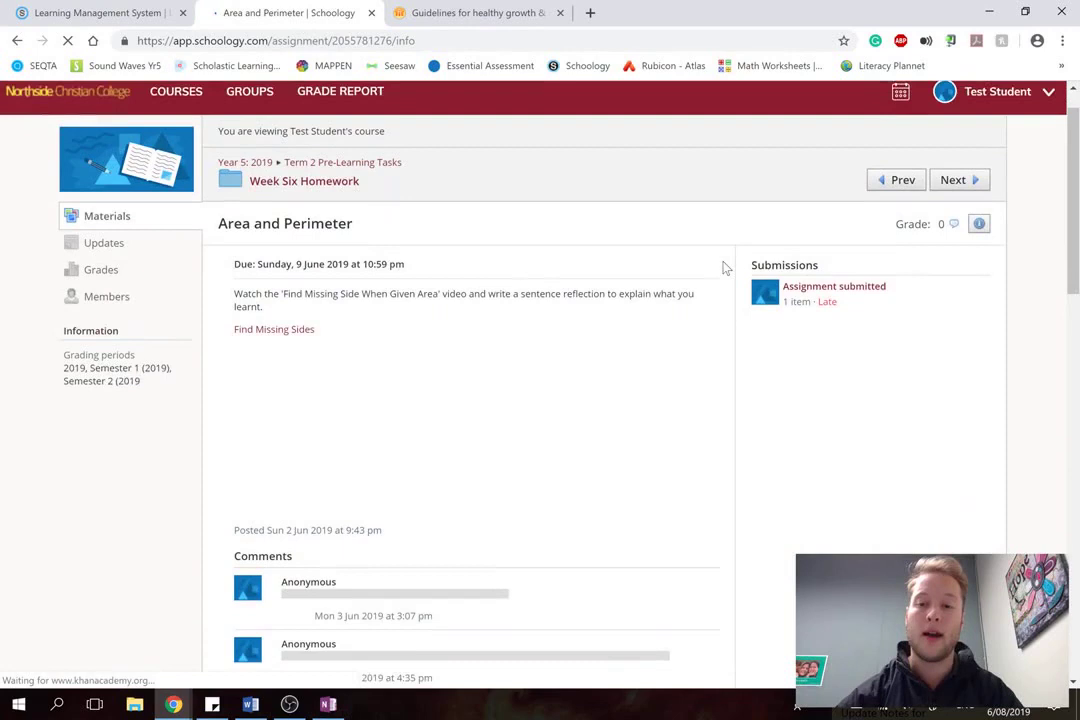
mouse_move(826, 284)
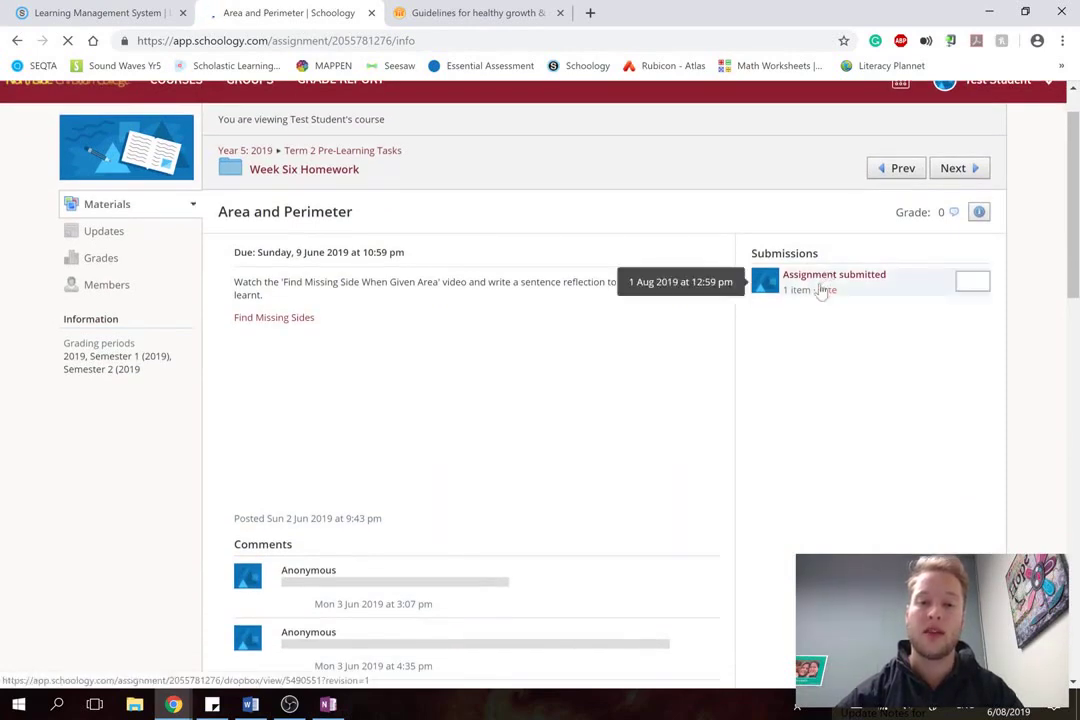
left_click(821, 289)
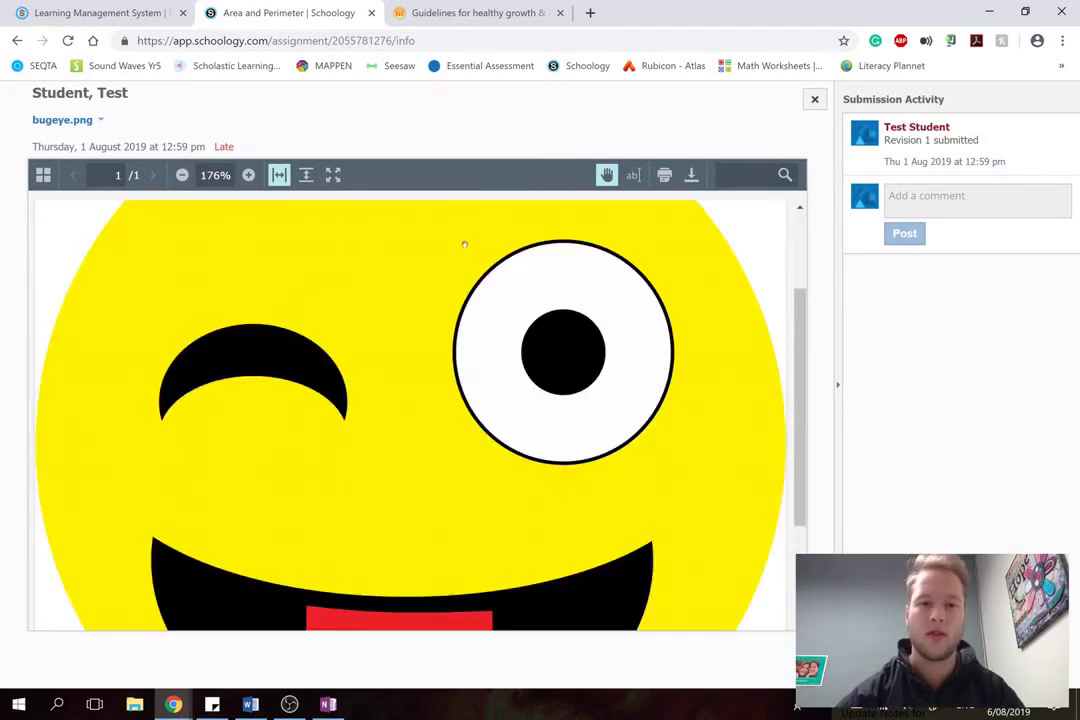
scroll(471, 353, "up", 1)
scroll(471, 353, "down", 3)
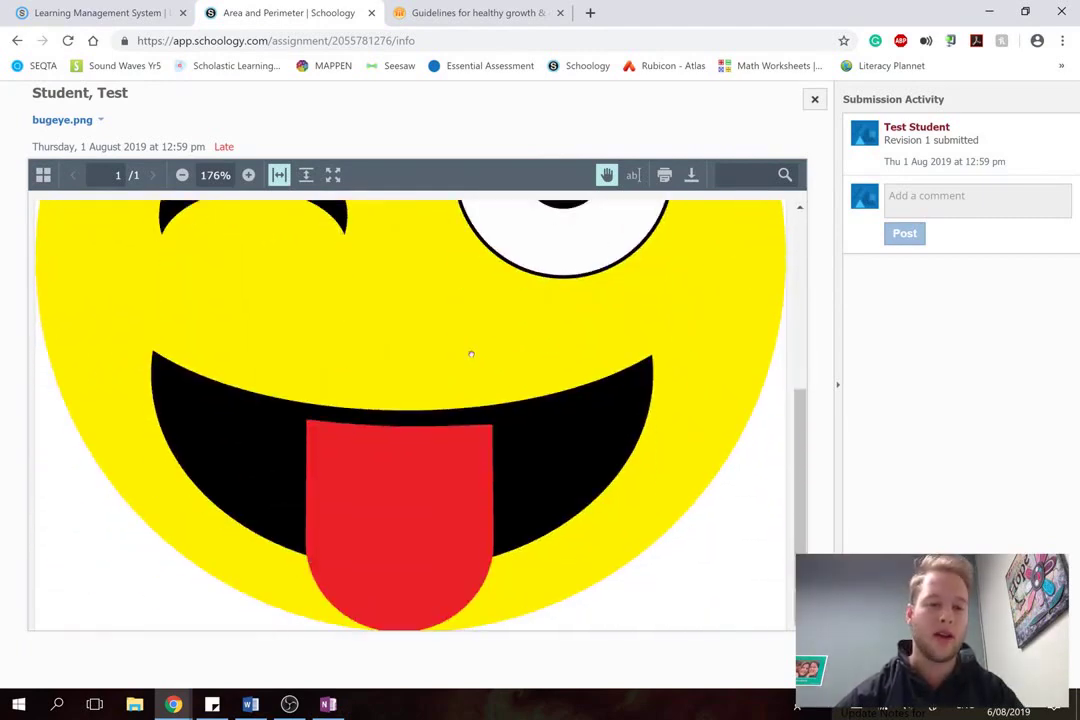
scroll(471, 353, "up", 4)
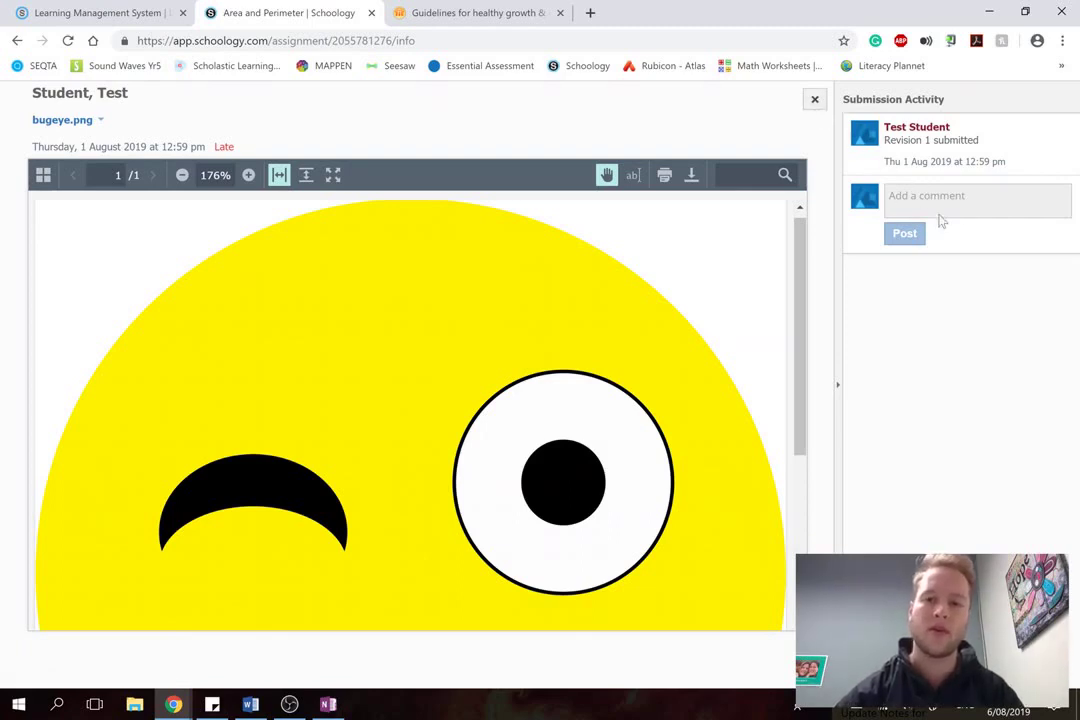
left_click(815, 101)
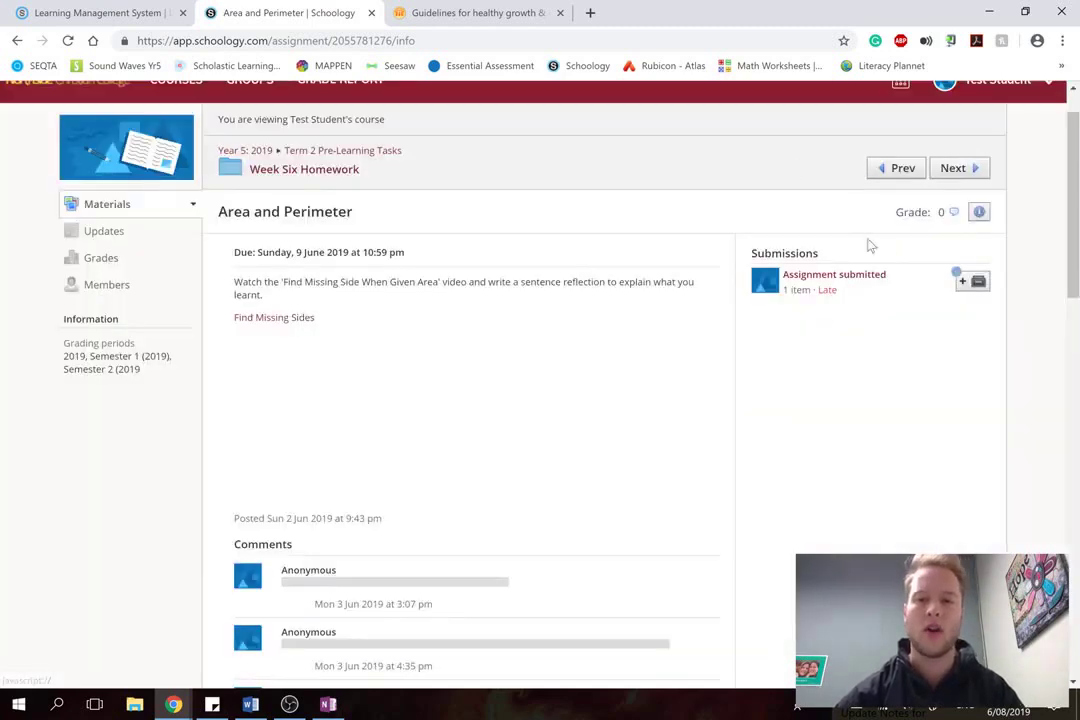
mouse_move(954, 215)
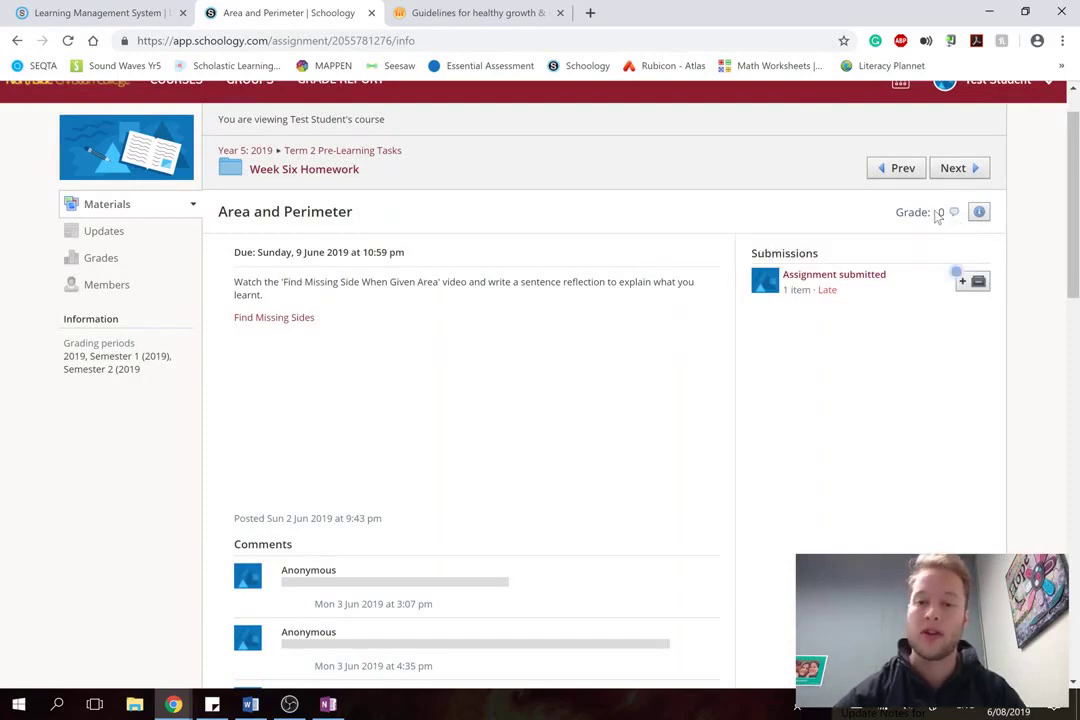
scroll(843, 204, "down", 3)
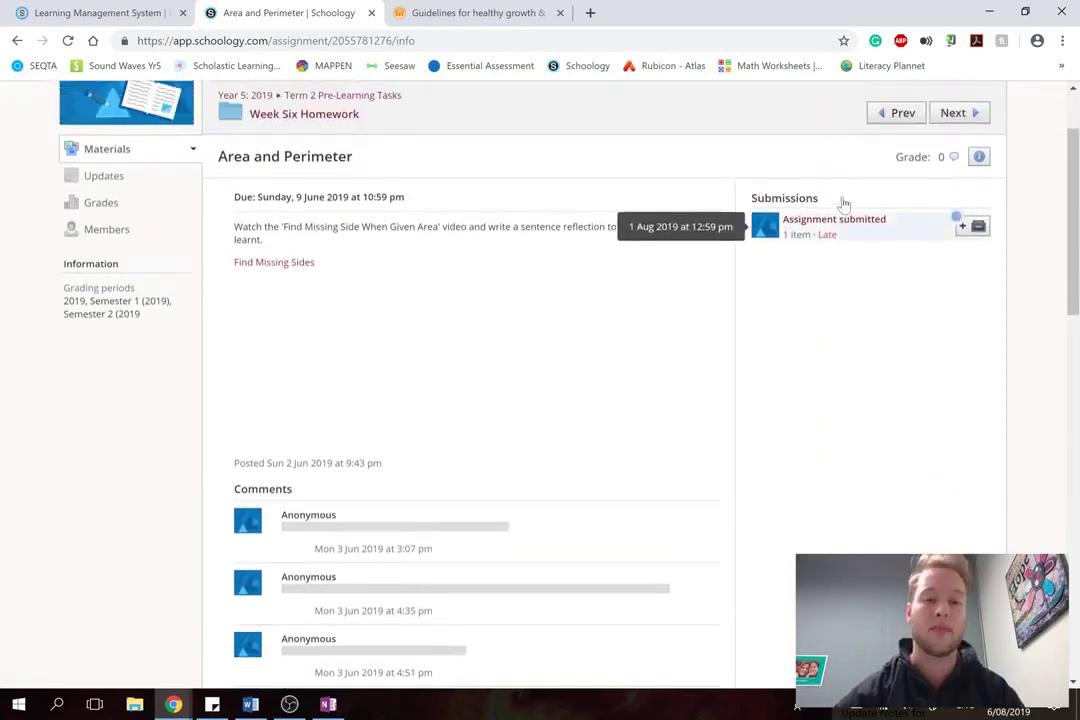
scroll(845, 288, "up", 3)
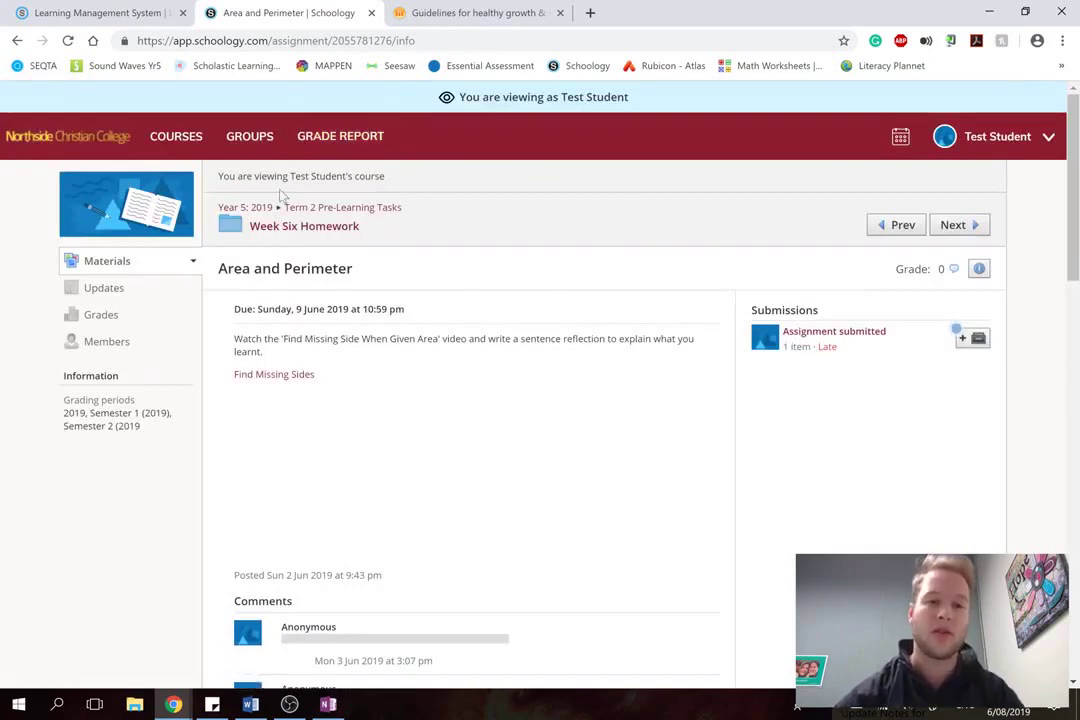
- Return Home and switch to the child's student account to view its Recent Activity feed
left_click(87, 146)
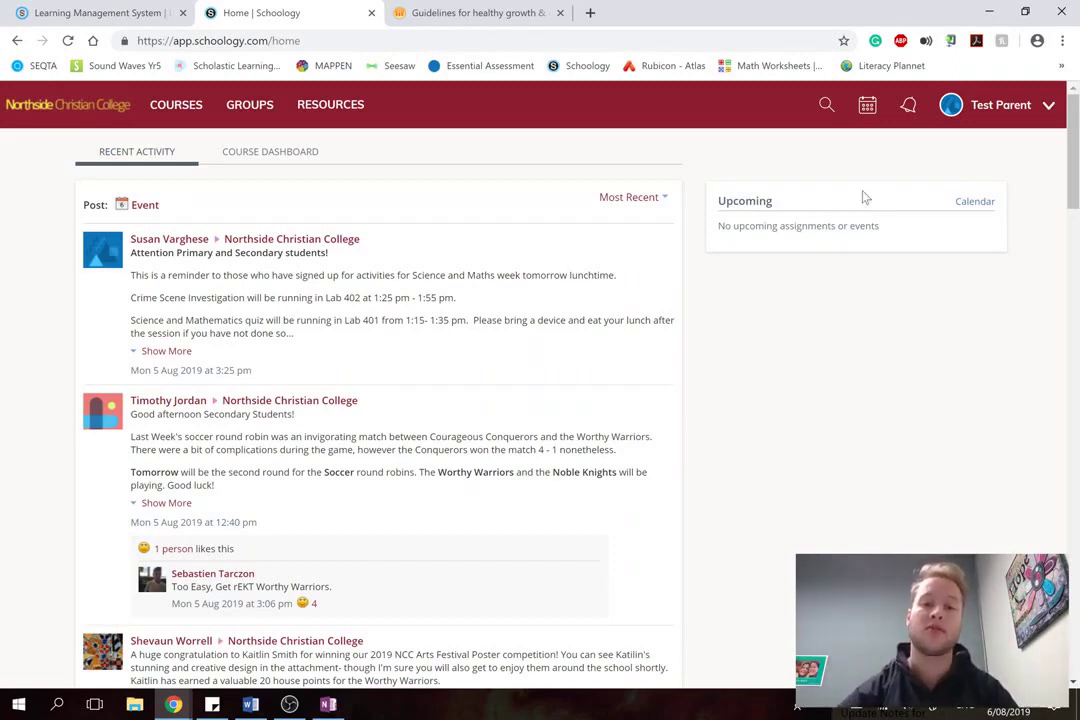
left_click(997, 124)
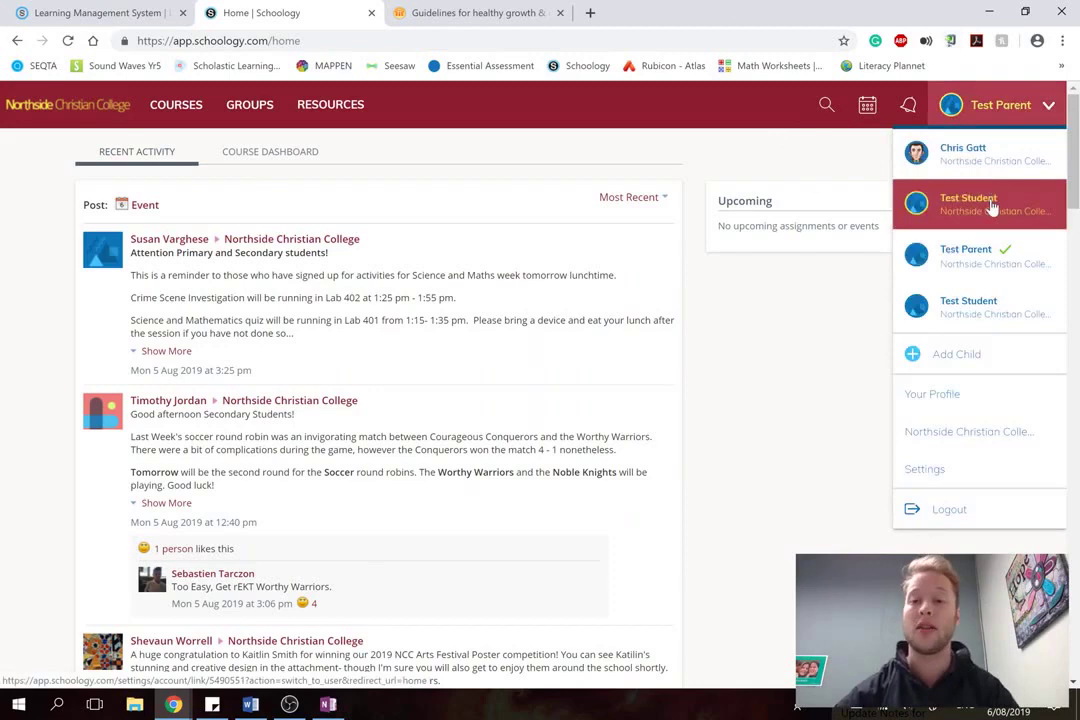
left_click(992, 206)
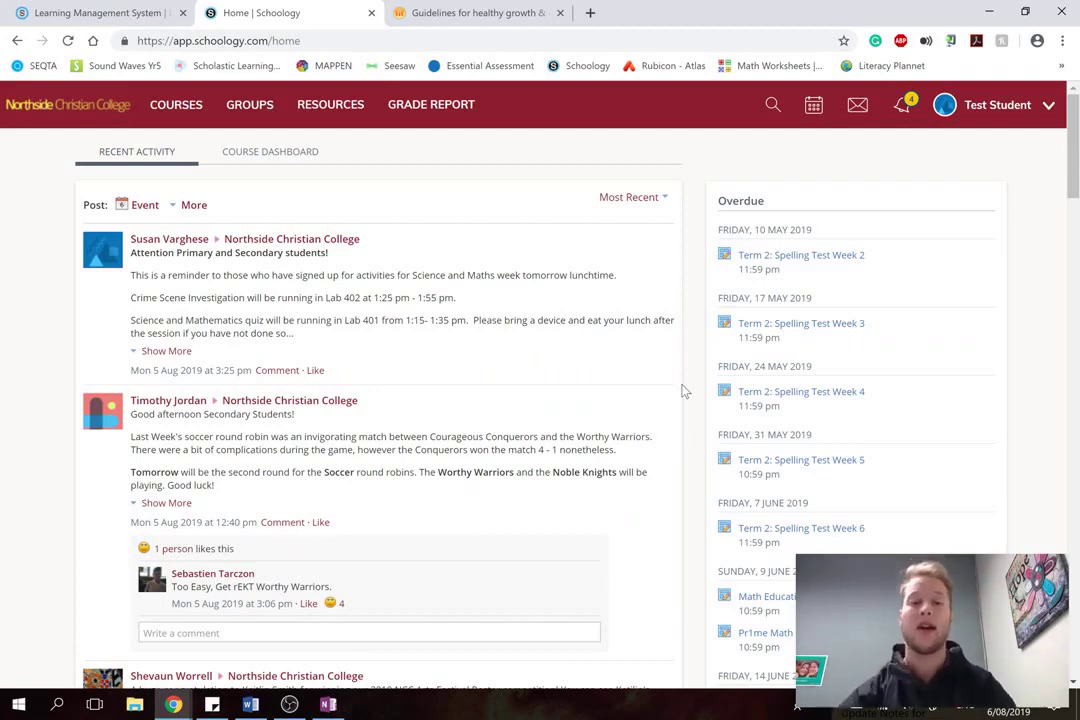
scroll(683, 391, "down", 1)
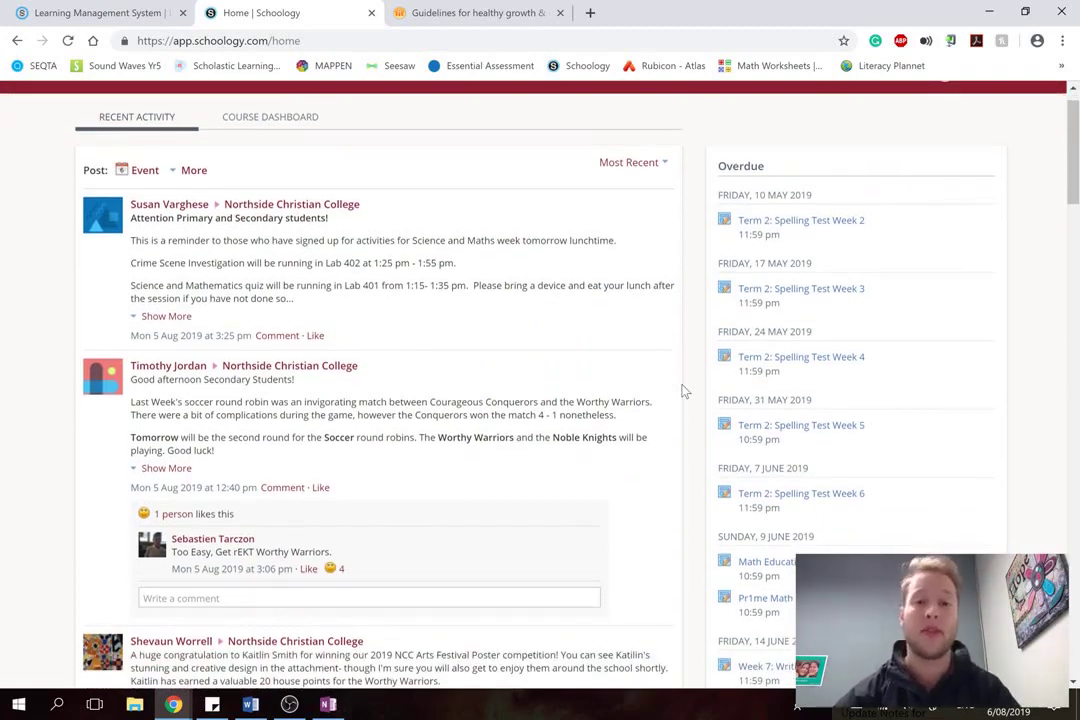
scroll(683, 391, "up", 1)
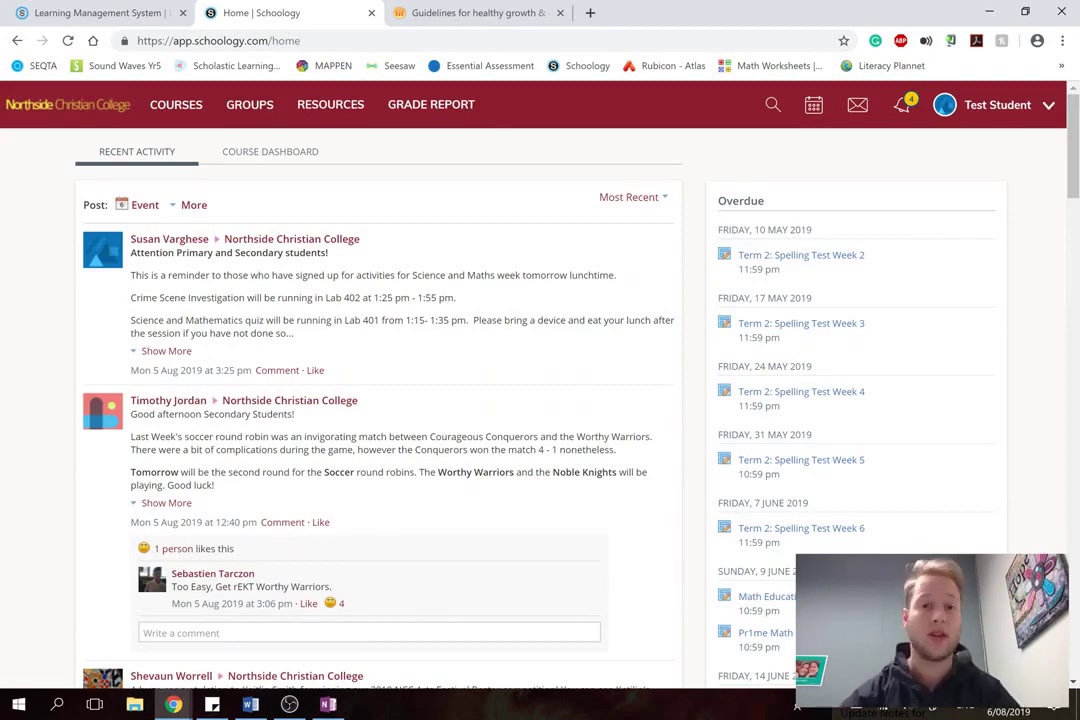
- In the Guidelines for healthy growth PDF, highlight '(5–17 years)' and '2 hours per day'
left_click(477, 11)
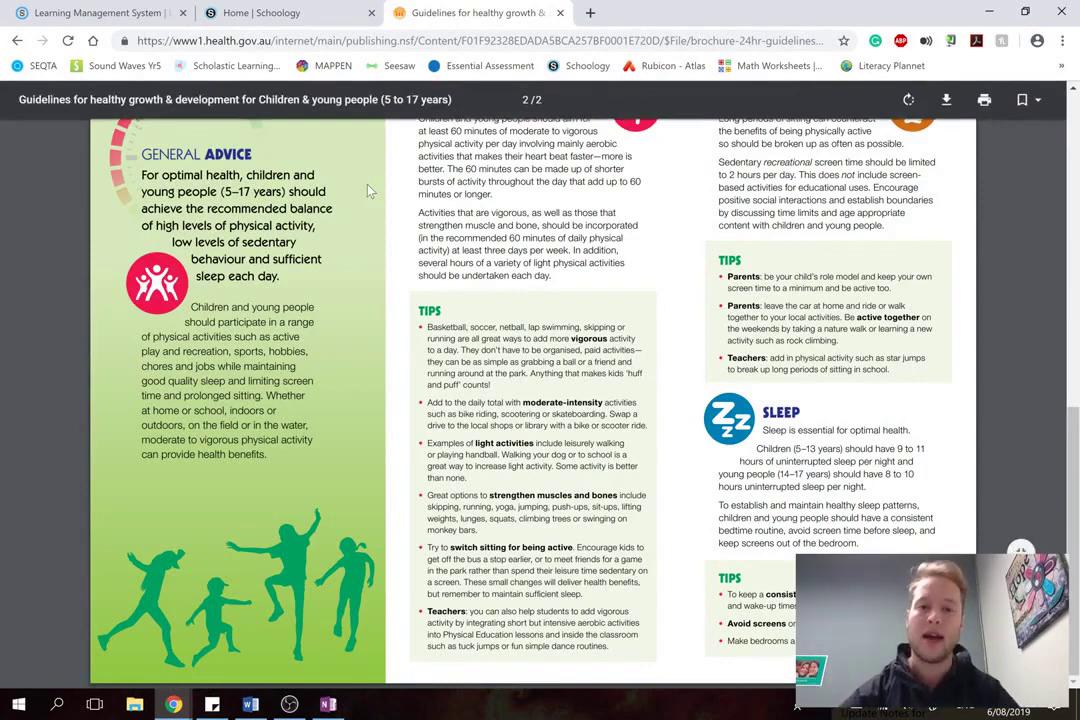
scroll(368, 190, "up", 3)
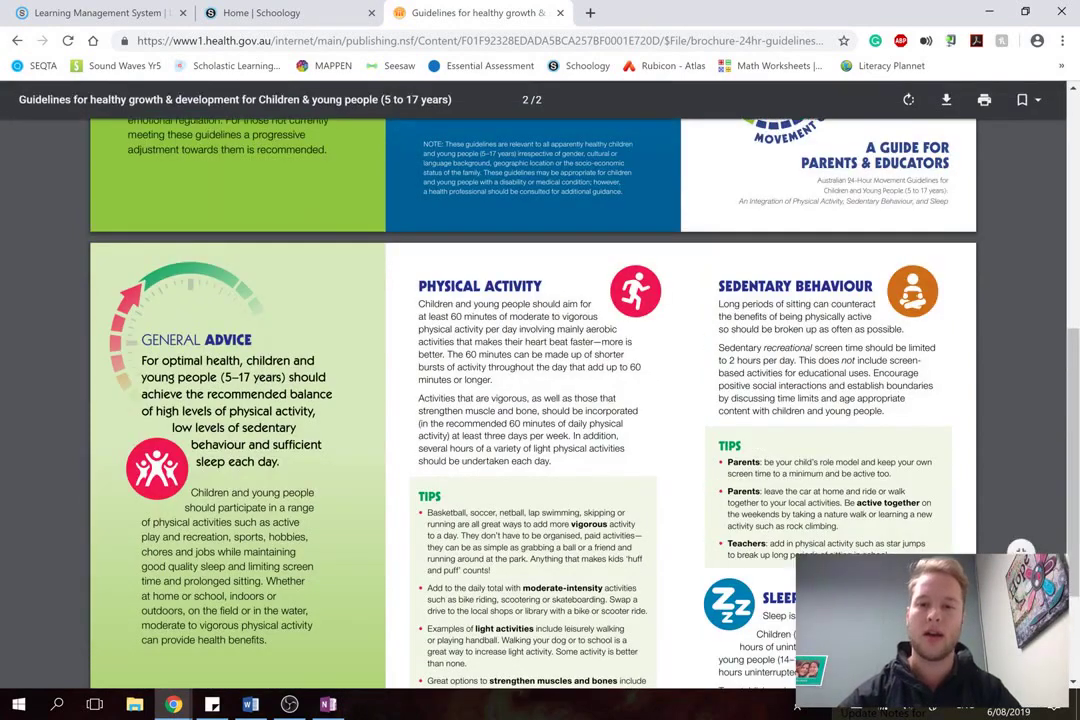
scroll(533, 400, "down", 1)
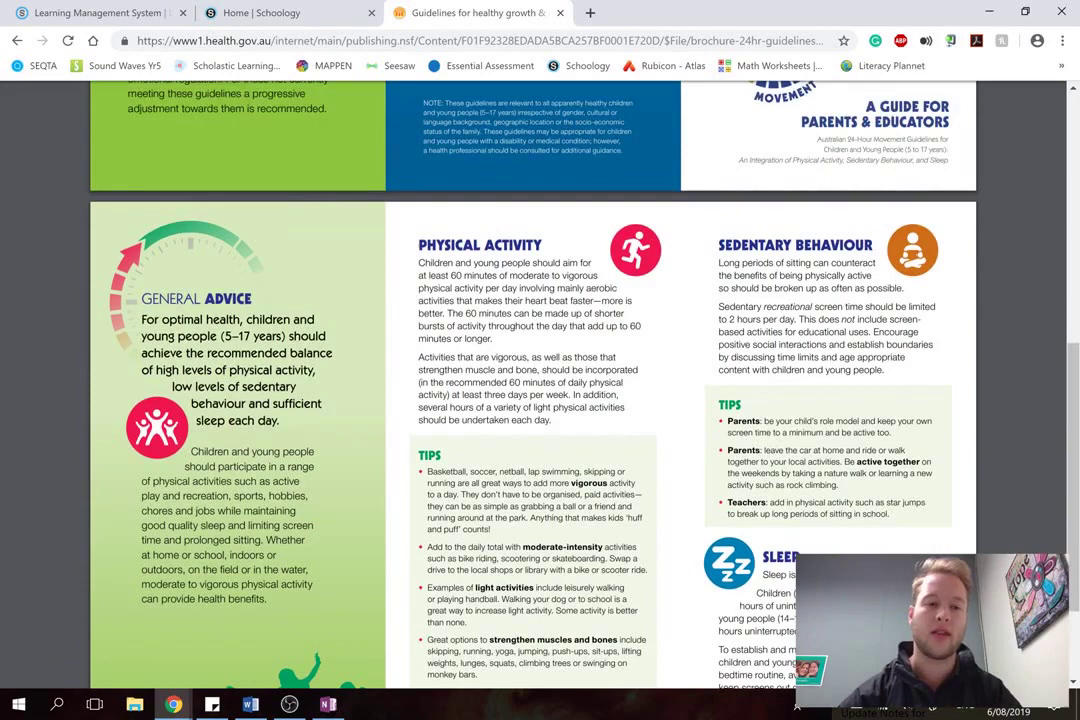
left_click_drag(221, 337, 255, 337)
scroll(533, 400, "down", 2)
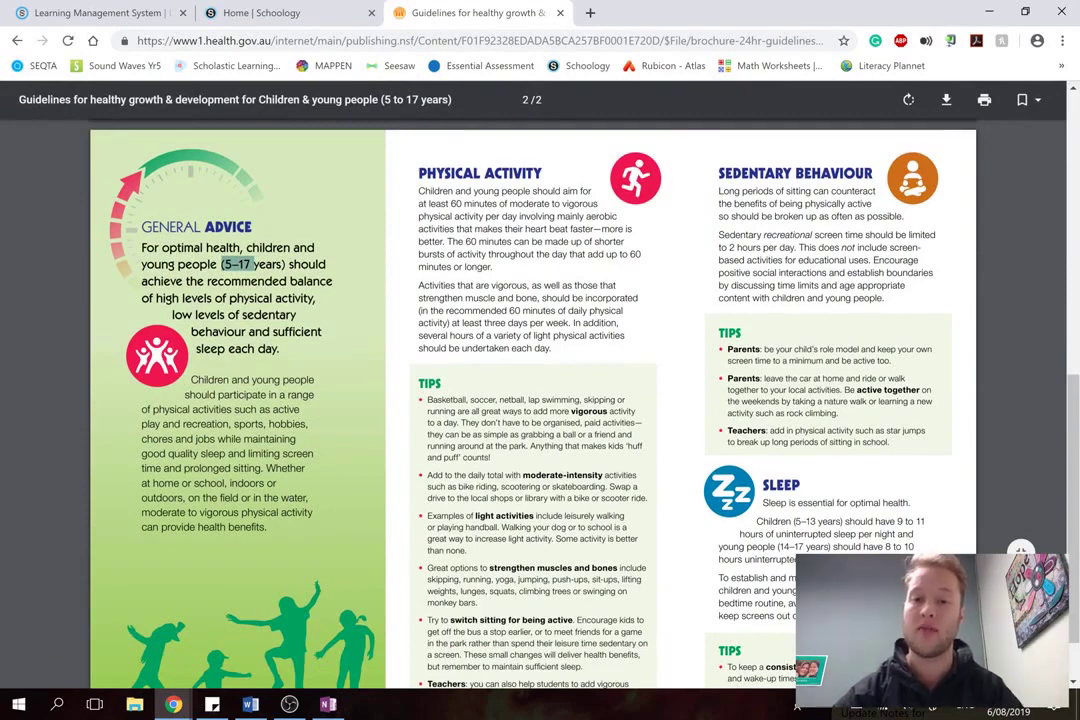
left_click_drag(728, 247, 795, 247)
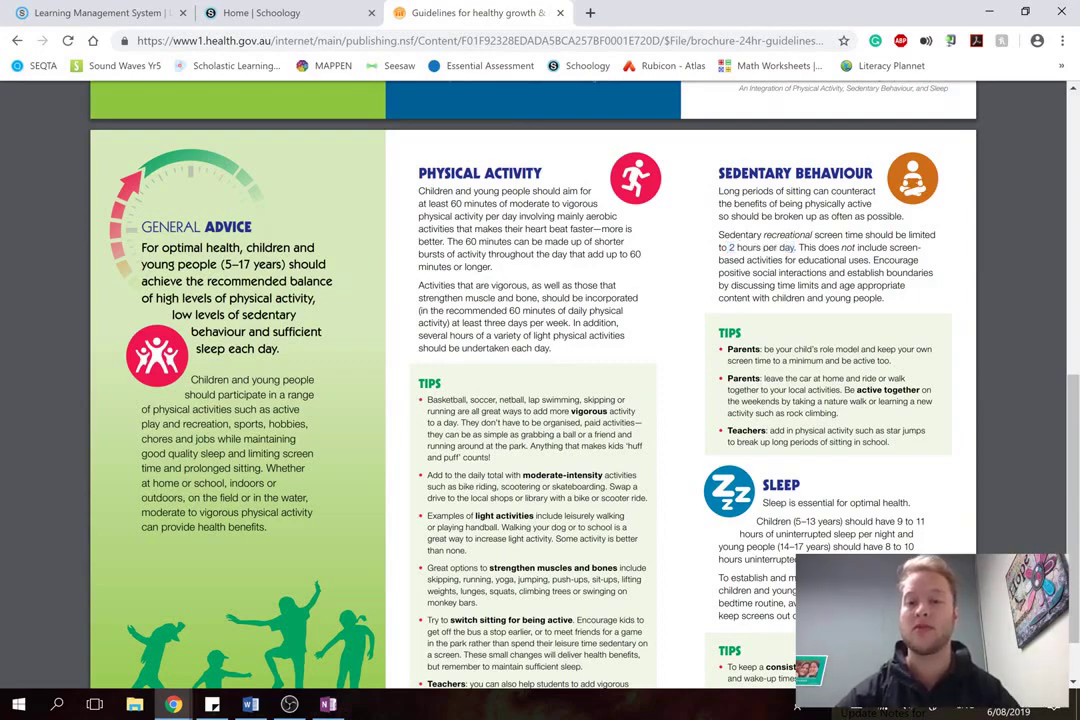
- Highlight the line 'Sedentary recreational screen time should be limited' in the brochure
left_click_drag(718, 234, 936, 234)
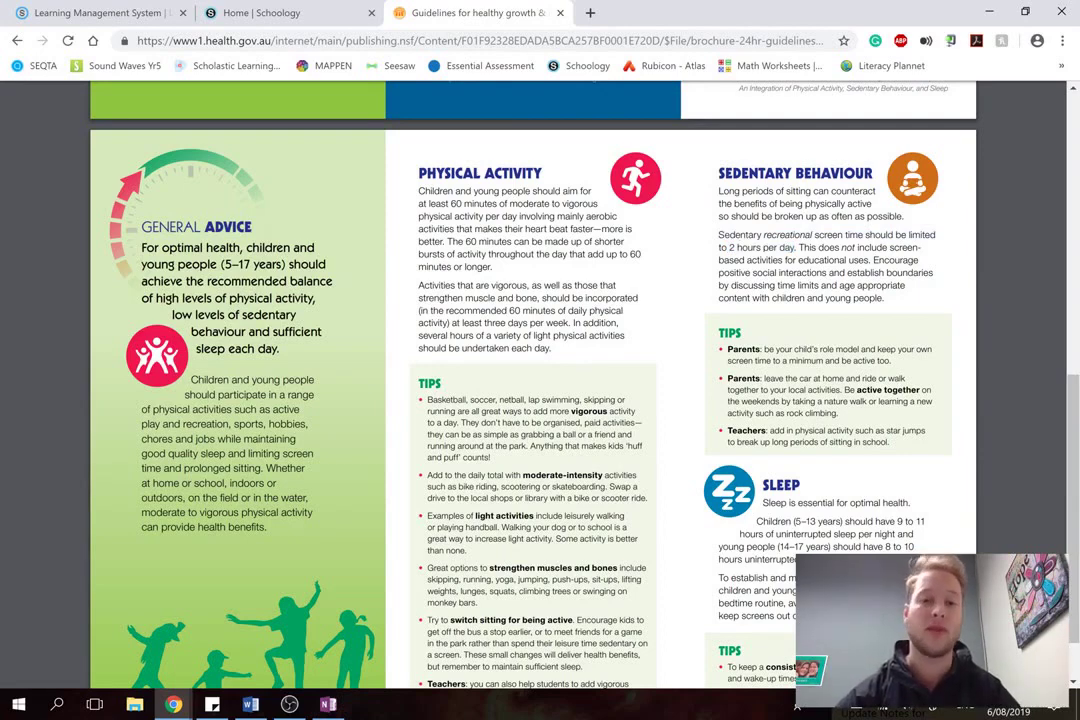